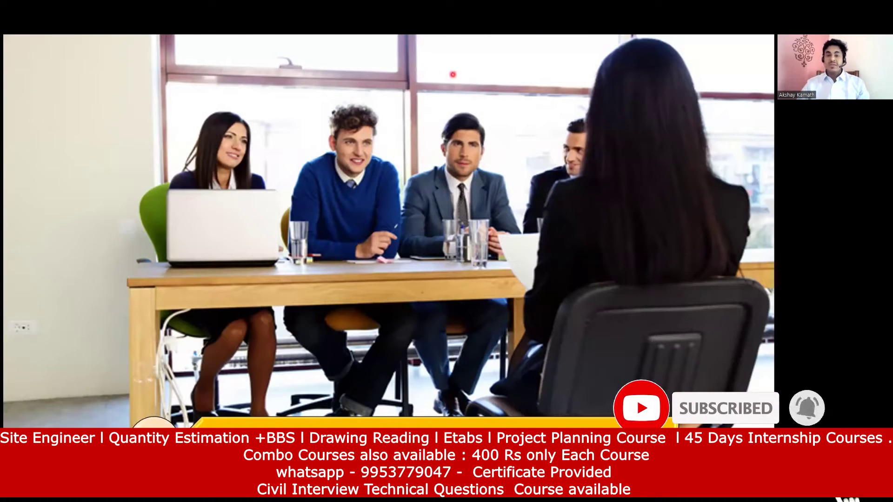
- Exit the interview course slideshow and switch to the quick Estimation workbook
key("Escape")
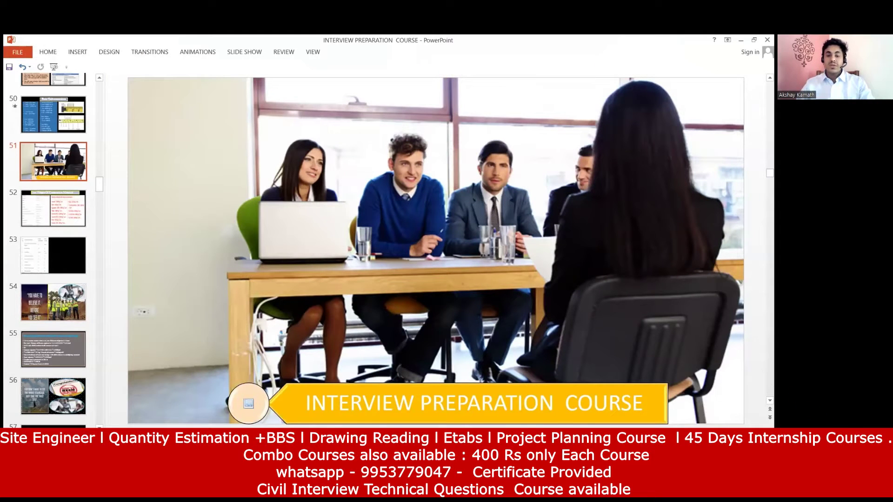
key("alt+Tab")
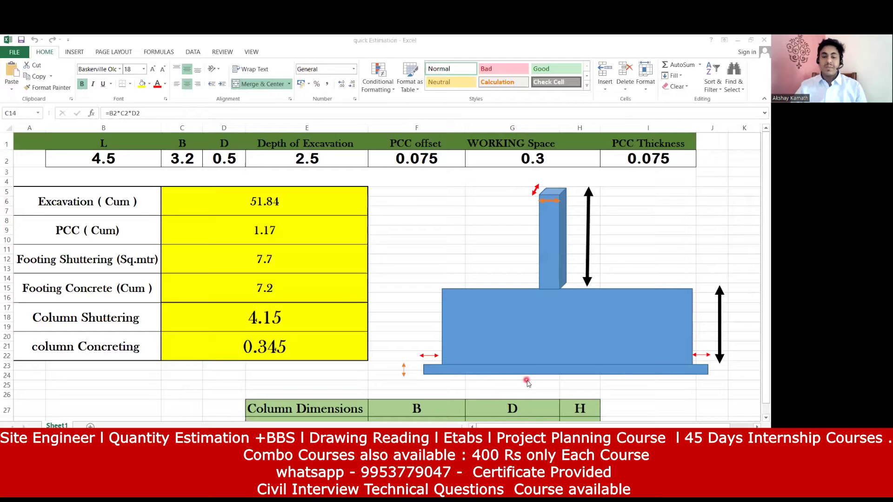
- Switch to the Updated Quantity Survey workbook, then to the '1. Plan with Column located.pdf' floor plan
mouse_move(519, 423)
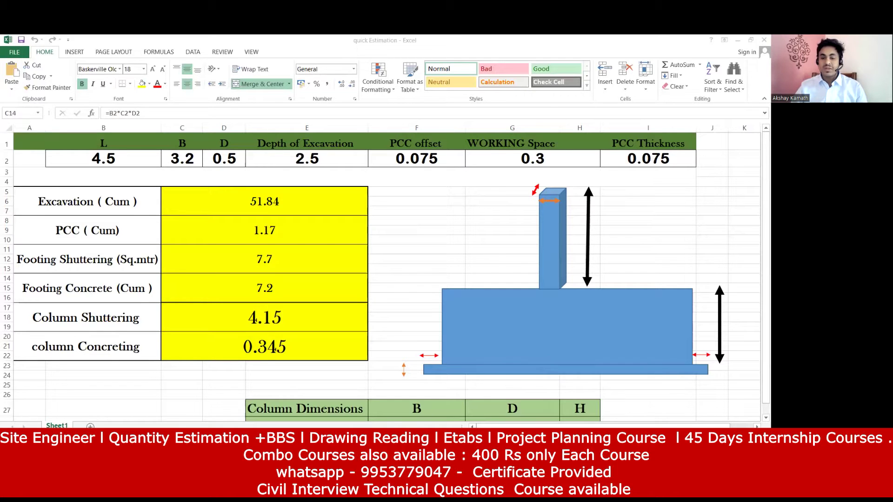
left_click(603, 409)
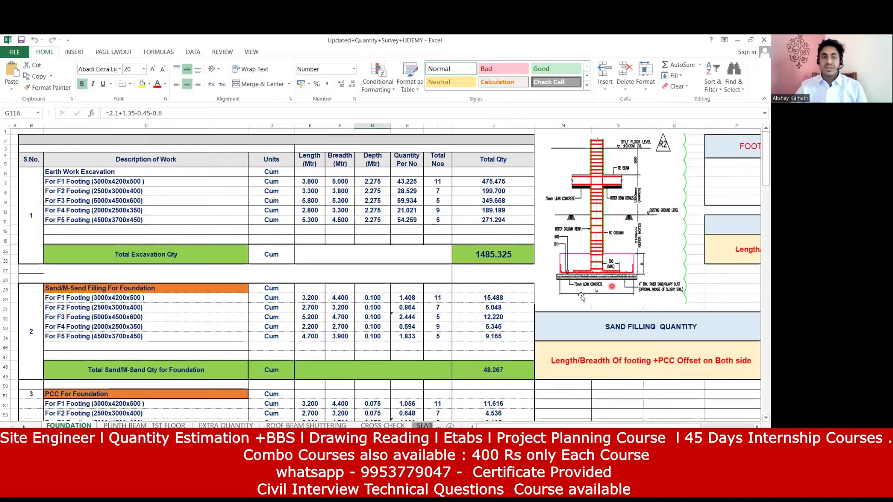
mouse_move(507, 425)
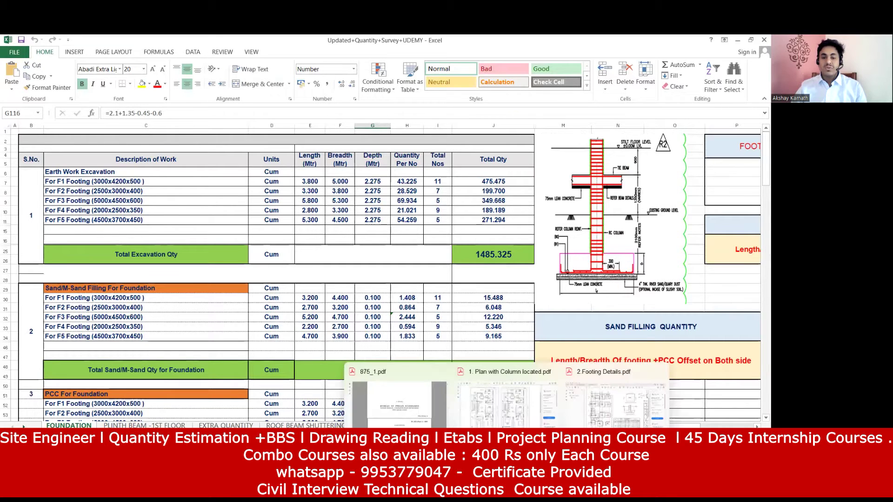
left_click(491, 425)
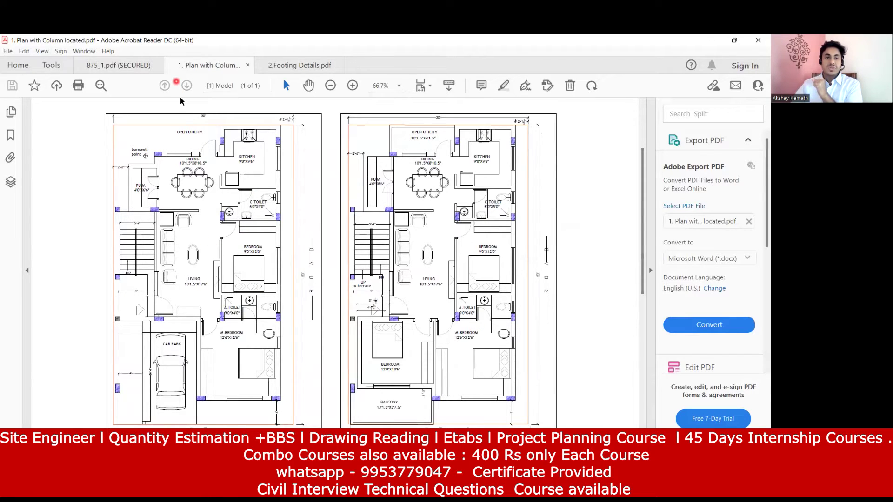
- View the 2.Footing Details.pdf drawing at 100%, then return to the quick Estimation workbook
left_click(300, 65)
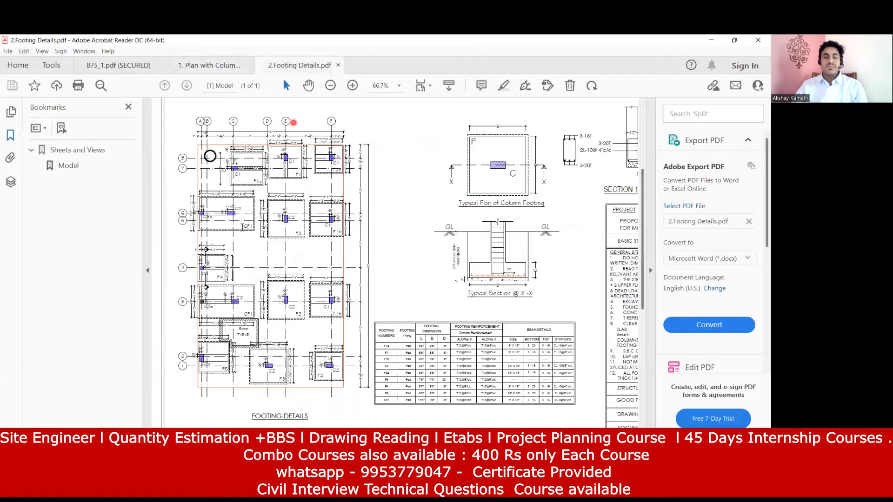
scroll(273, 169, "up", 2)
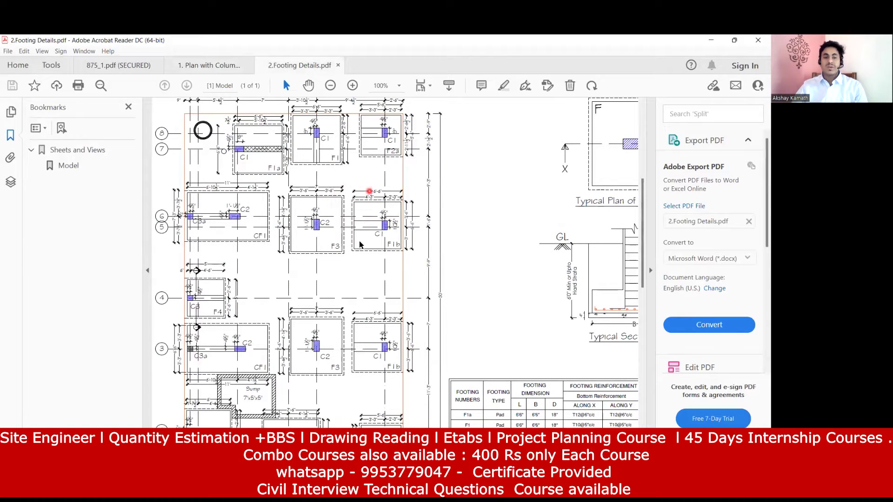
mouse_move(549, 494)
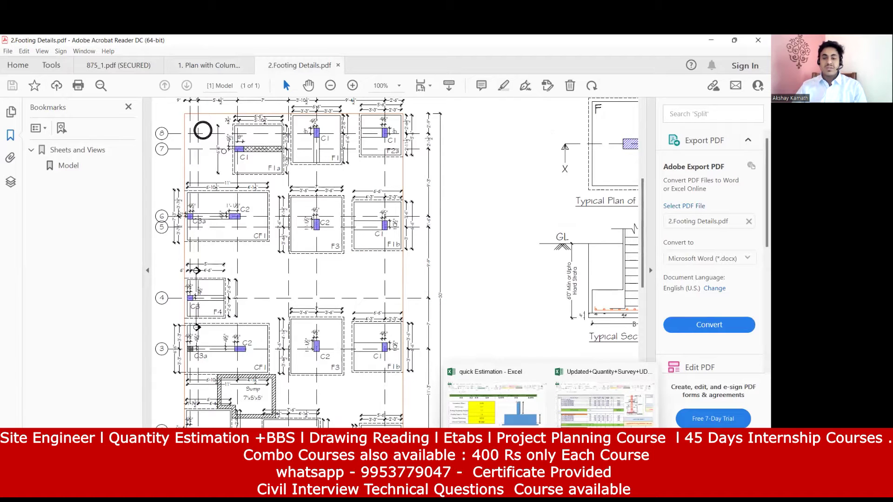
left_click(522, 423)
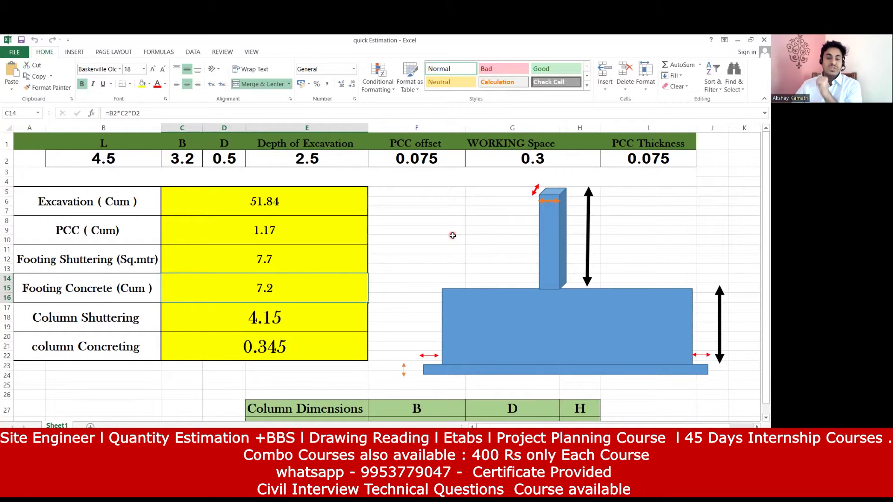
left_click(553, 493)
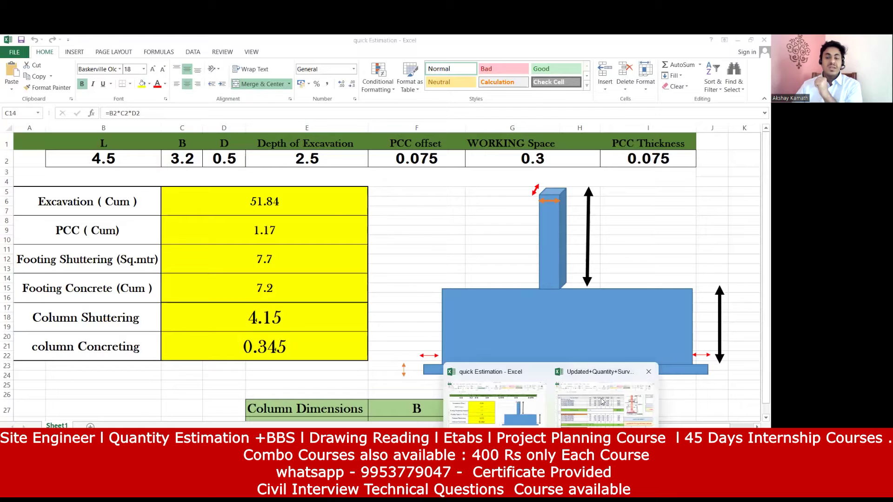
left_click(602, 401)
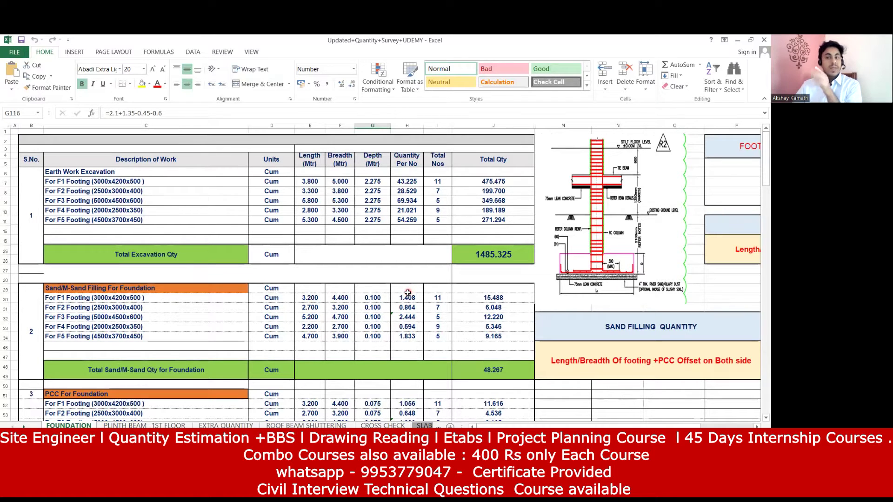
left_click(209, 177)
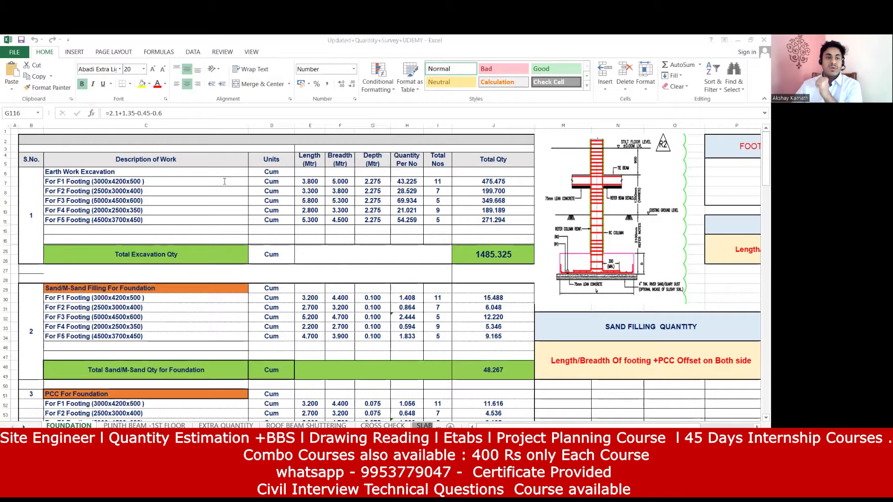
left_click(221, 178)
left_click_drag(221, 178, 173, 219)
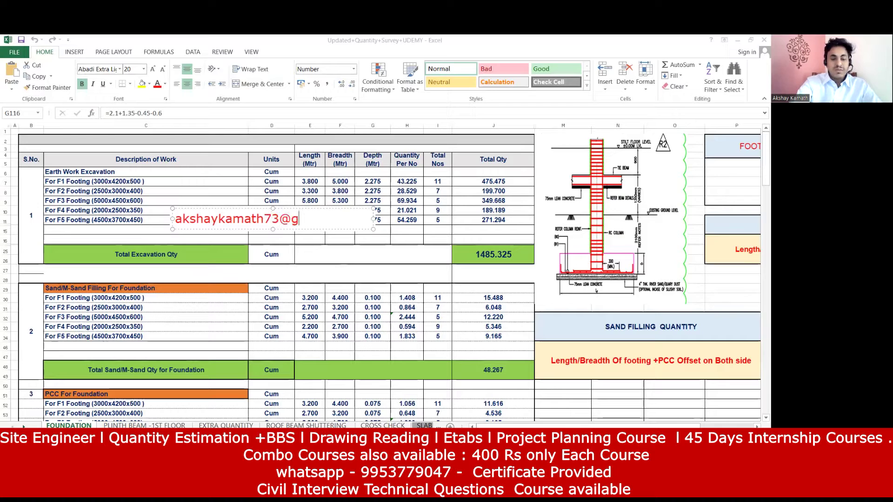
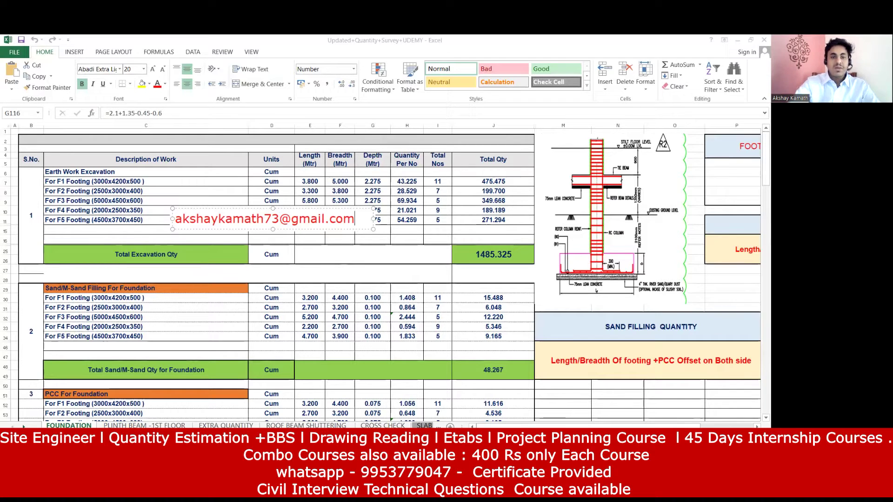
key("Escape")
key("Escape")
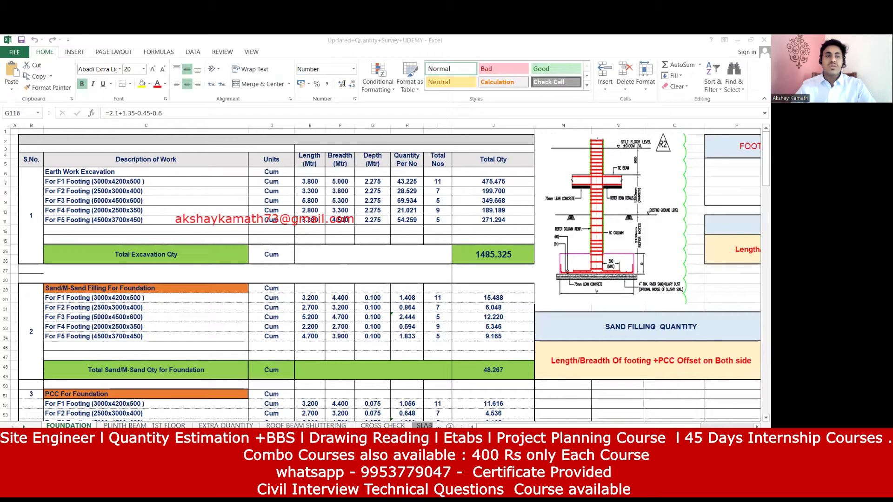
key("ctrl+z")
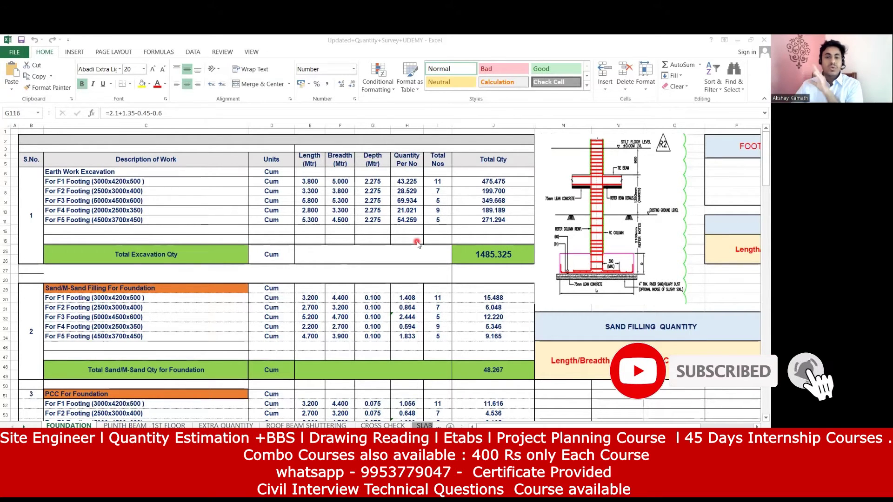
mouse_move(562, 418)
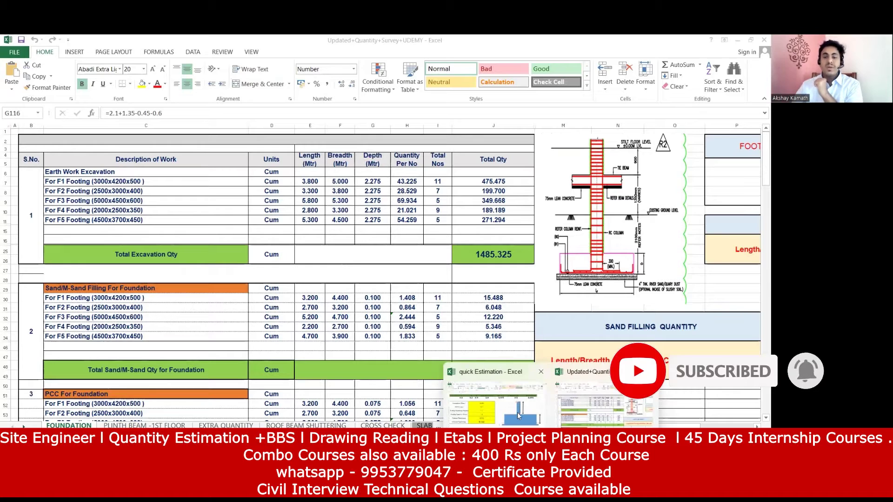
left_click(510, 404)
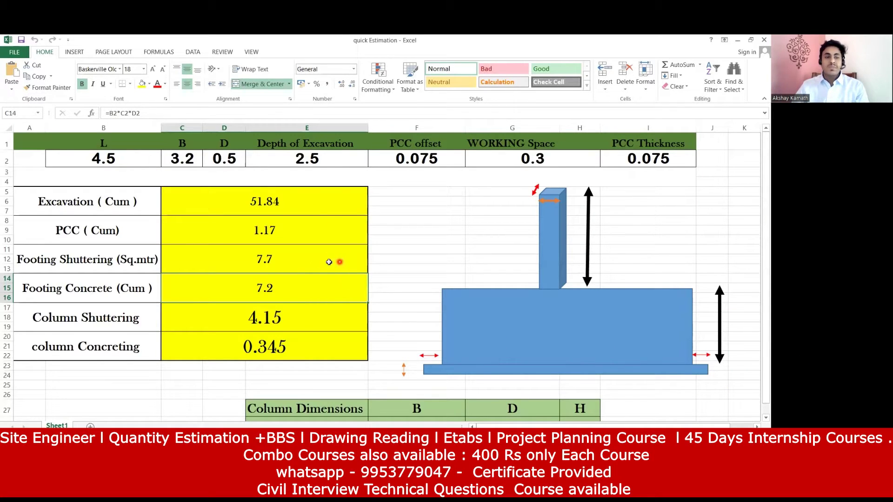
left_click(111, 161)
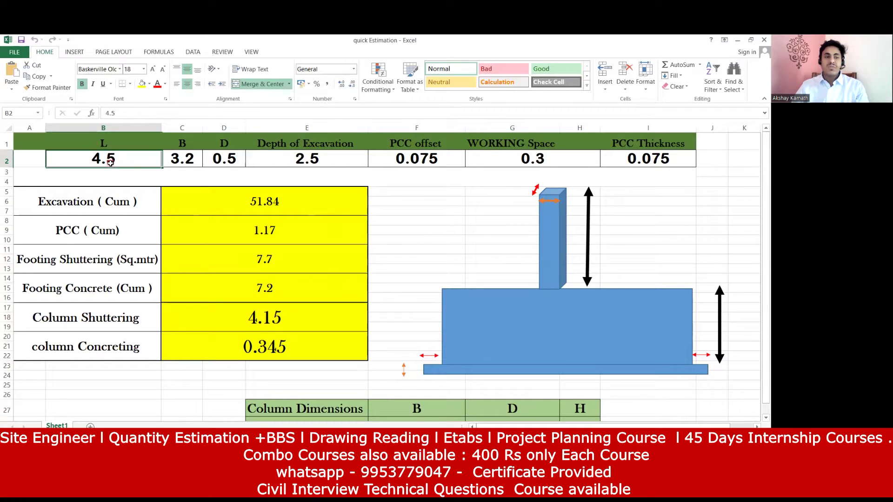
left_click(181, 160)
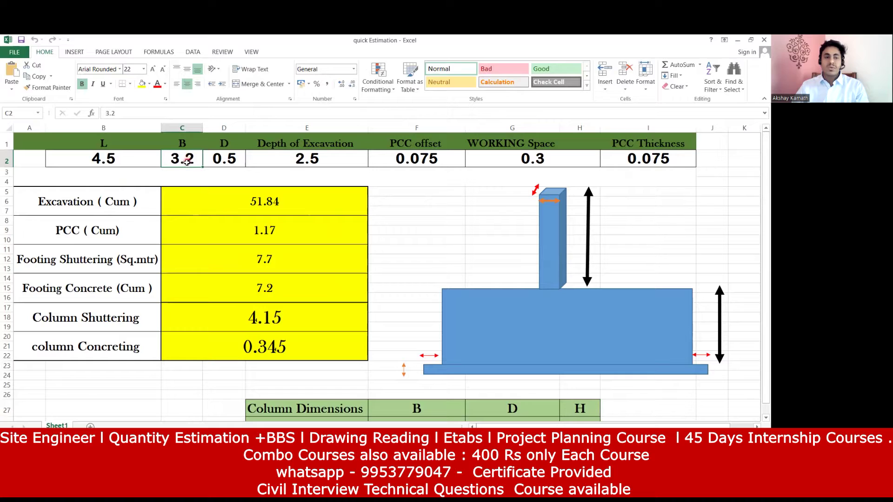
left_click(225, 161)
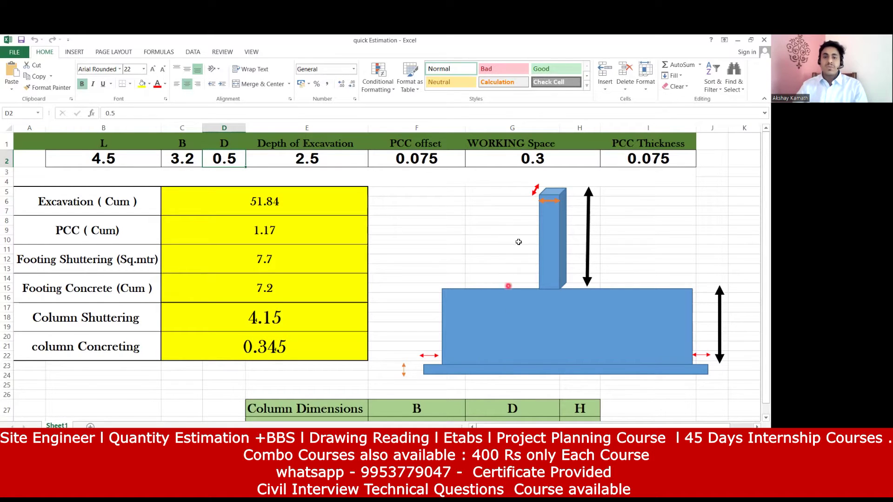
left_click(537, 163)
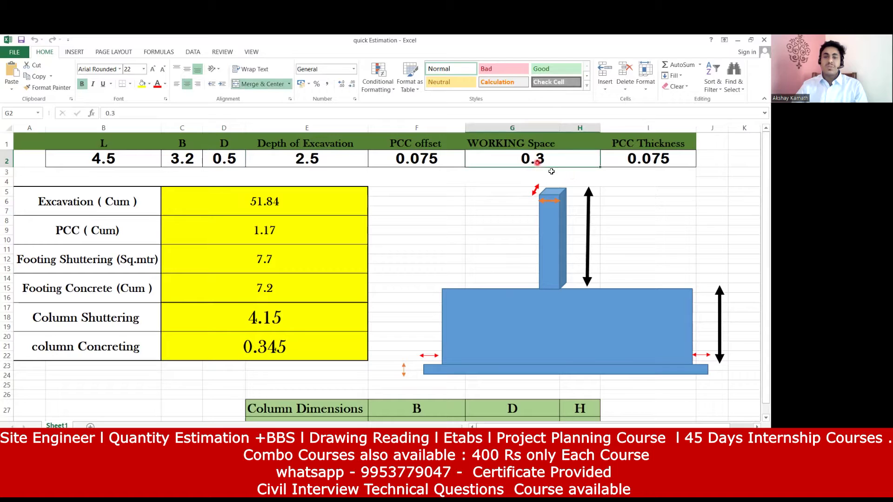
left_click(683, 228)
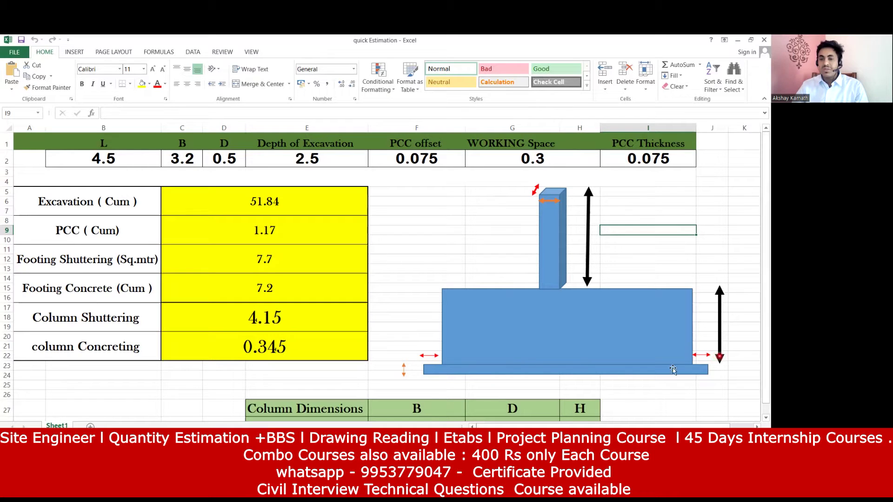
left_click(404, 372)
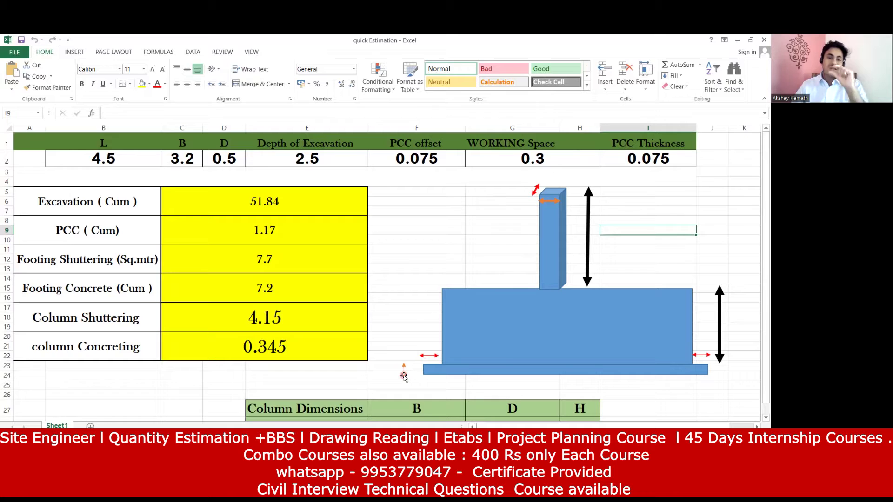
right_click(404, 371)
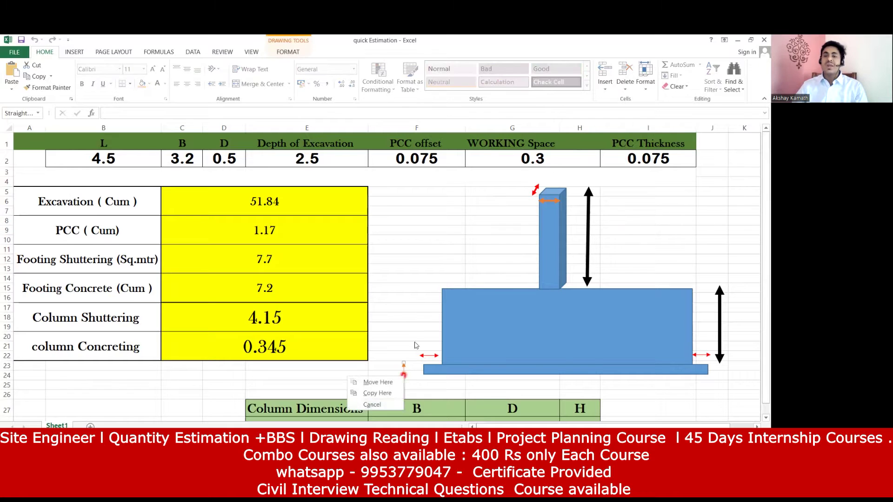
left_click(450, 270)
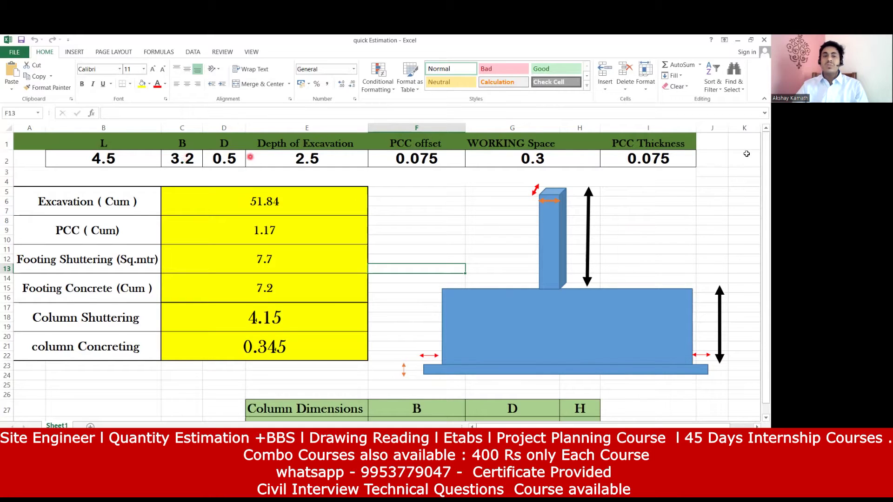
left_click(704, 192)
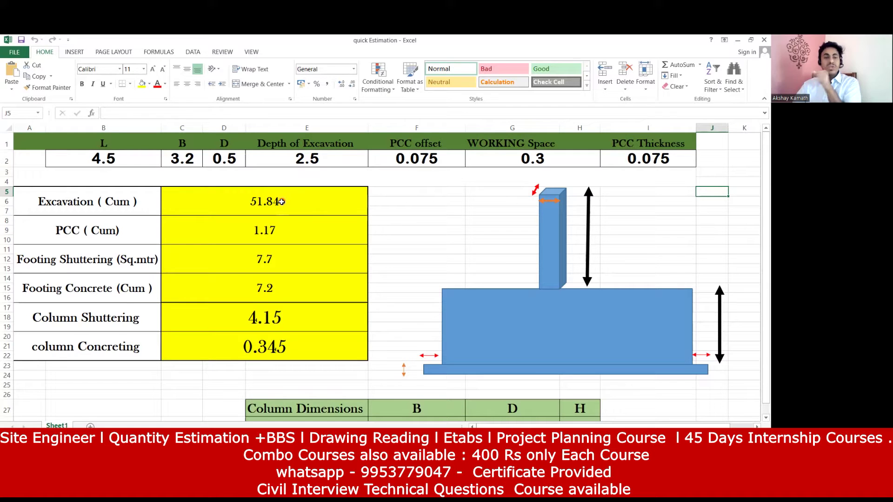
scroll(180, 179, "down", 2)
scroll(154, 188, "up", 2)
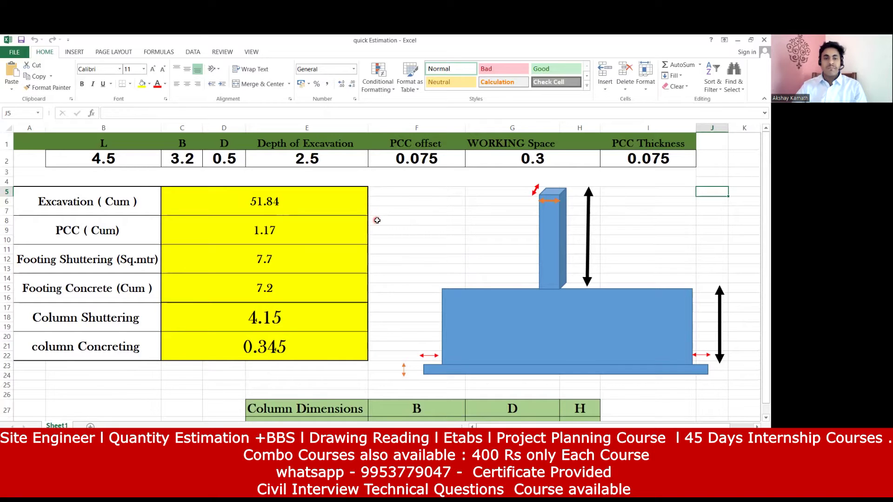
- Enter =4.5+0.075+0.075+0.3+0.3 in F8 for a 5.25 length, checking against B2's 4.5
double_click(377, 220)
type("=4.5")
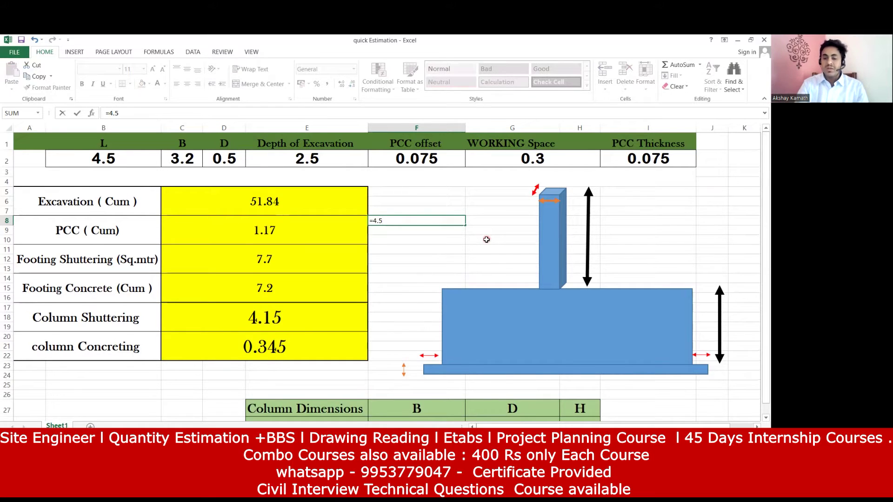
type("075+0.0750.")
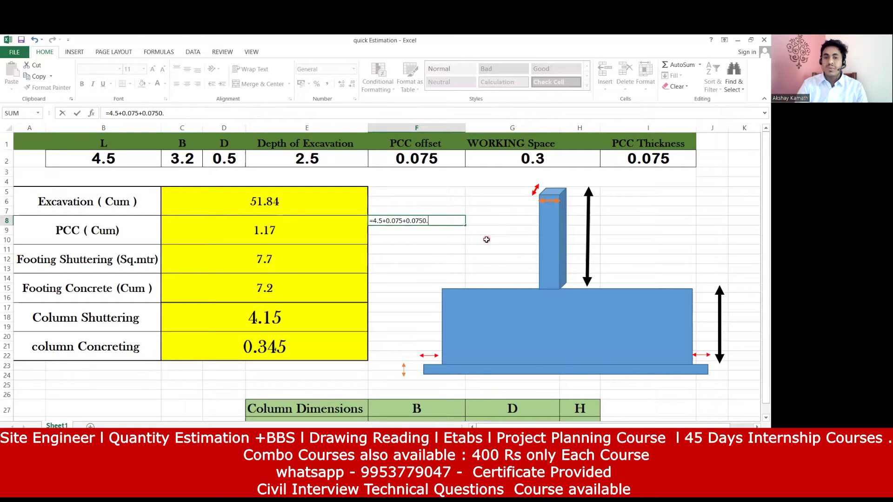
key("BackSpace")
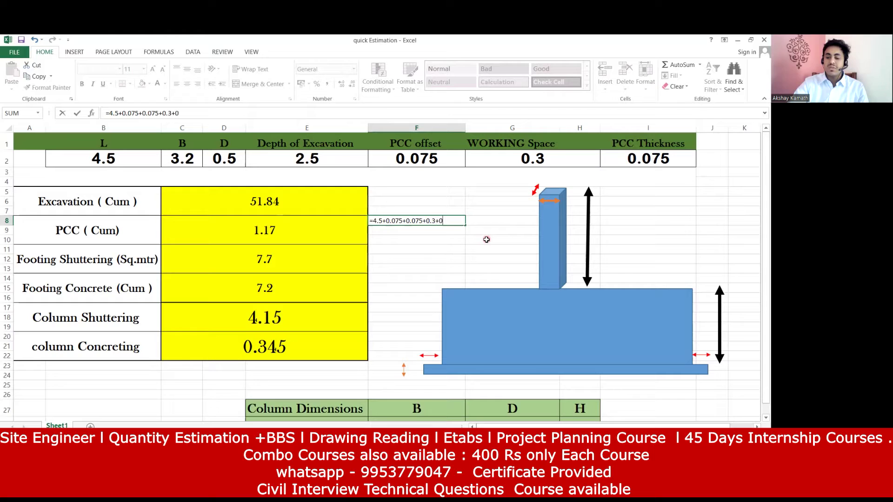
key("Return")
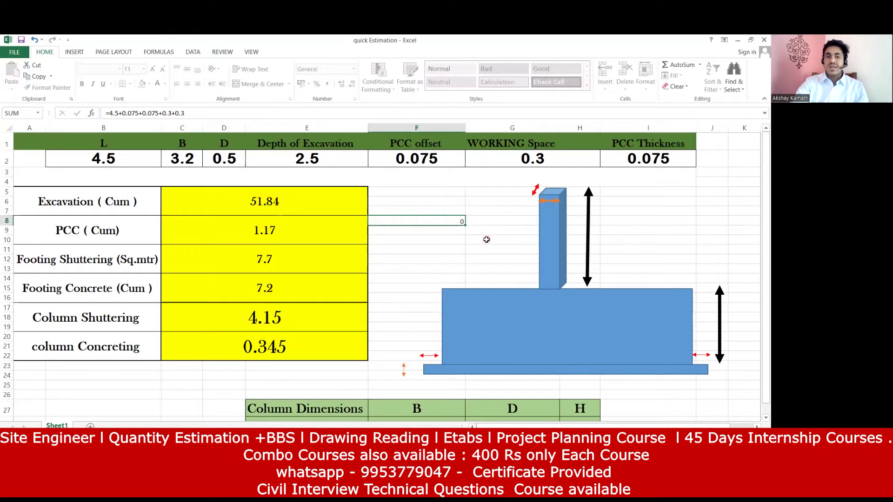
left_click(452, 223)
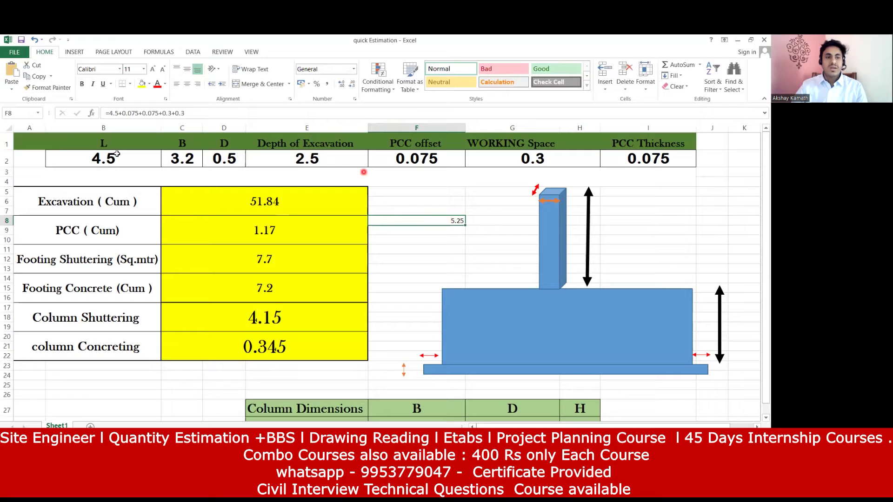
left_click(119, 154)
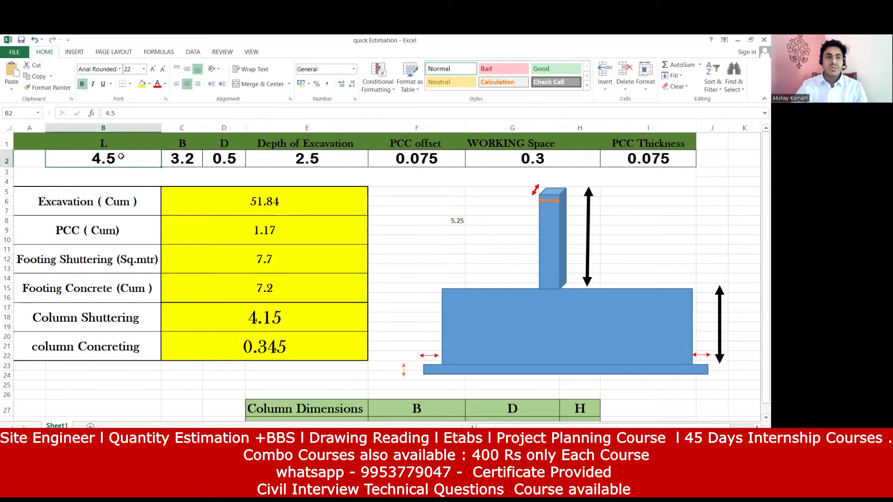
left_click(456, 220)
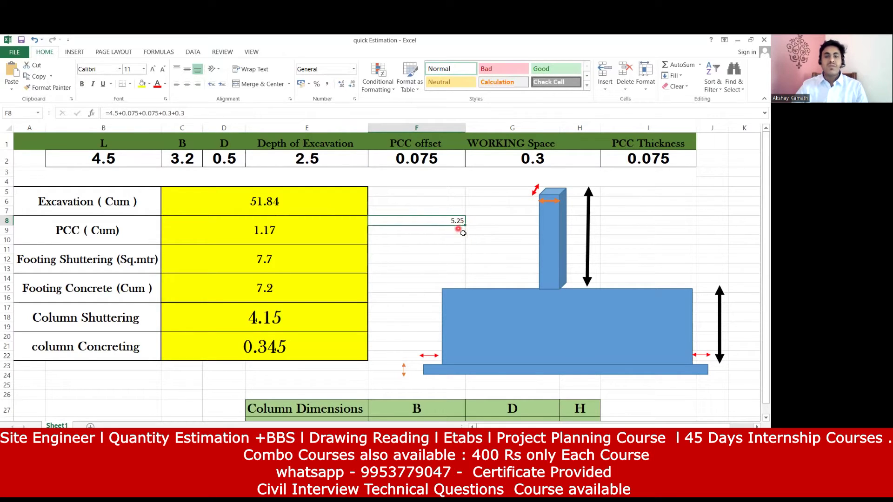
left_click(459, 230)
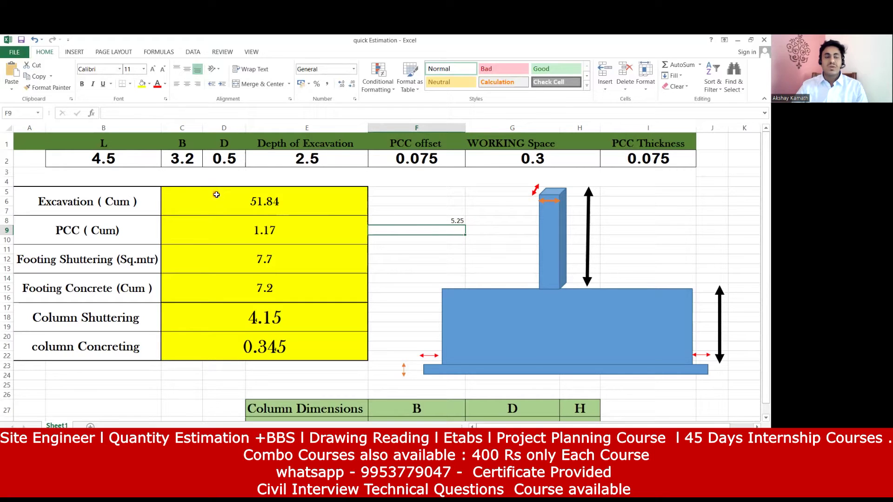
left_click(119, 159)
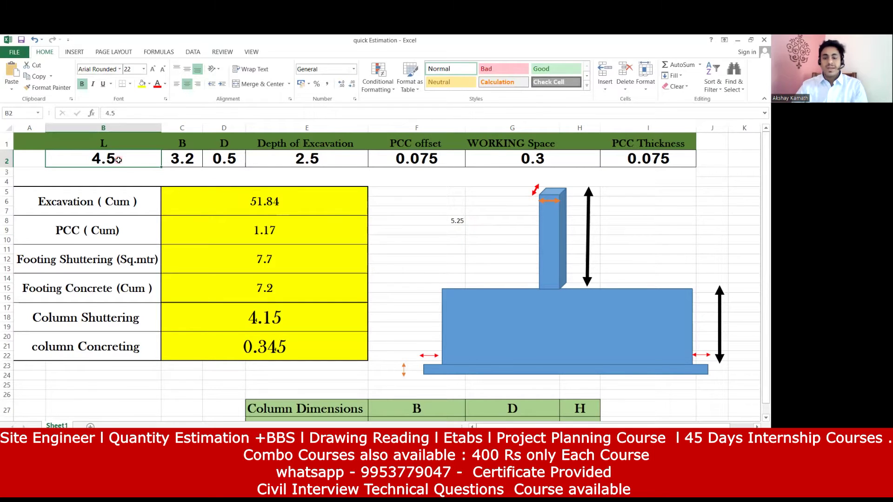
type("5.25")
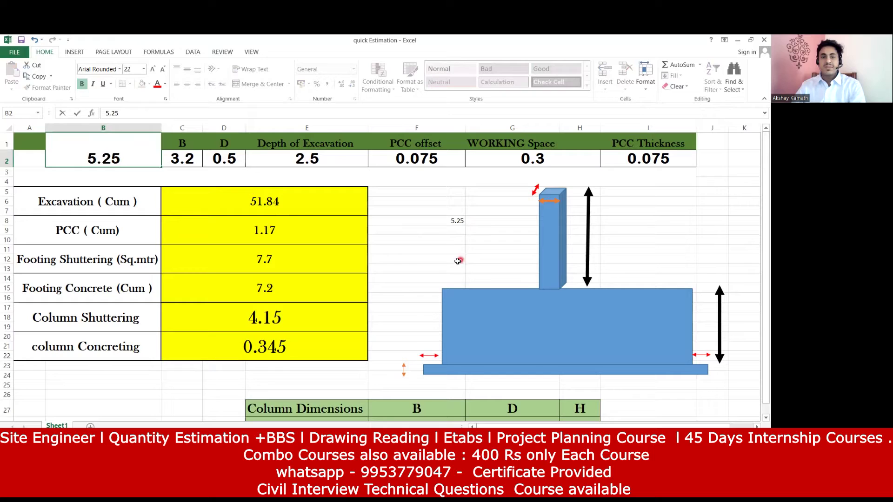
left_click(460, 260)
left_click(420, 267)
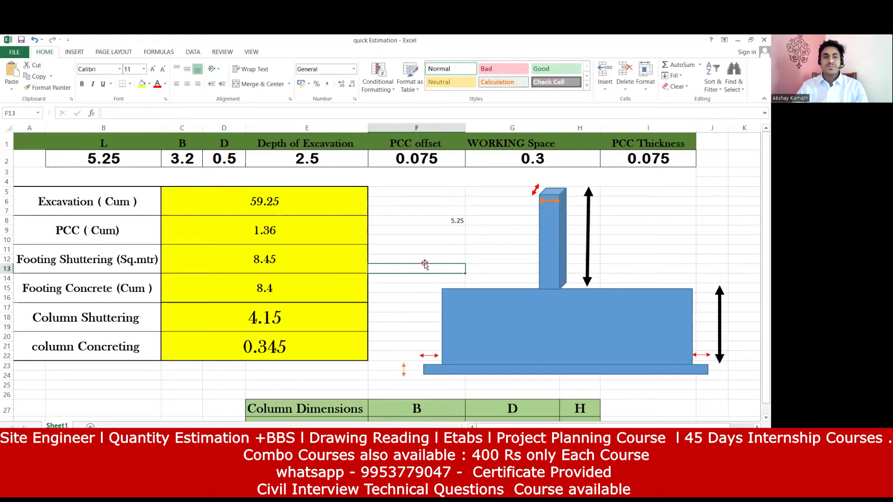
key("ctrl+z")
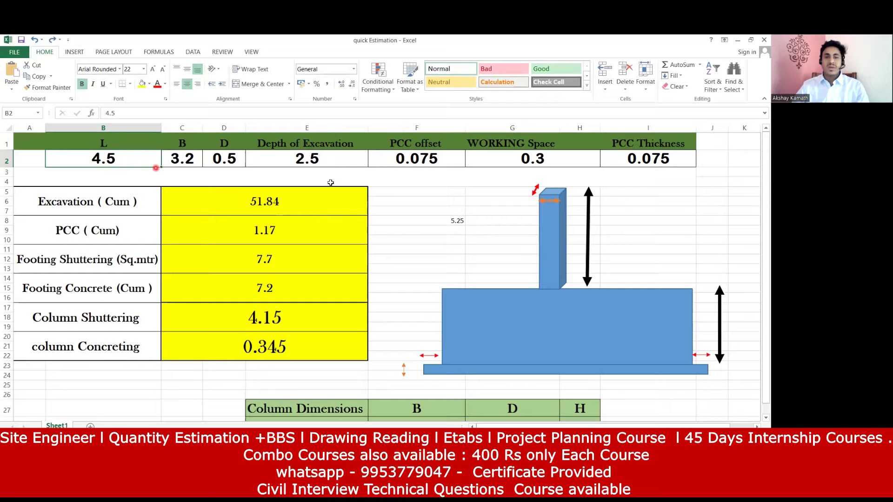
left_click(196, 162)
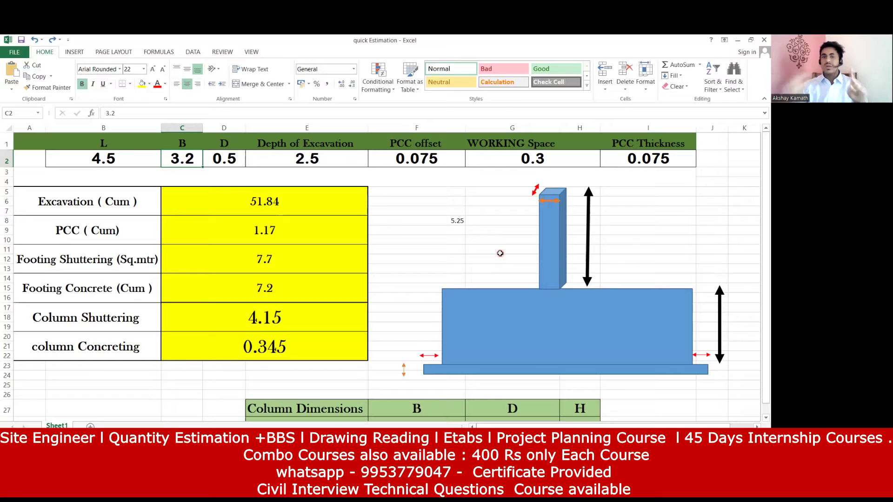
- Enter 3.2+0.075+0.075+0.3+0.3 in F9 and prefix it with = so it returns 3.95
left_click(438, 230)
double_click(438, 230)
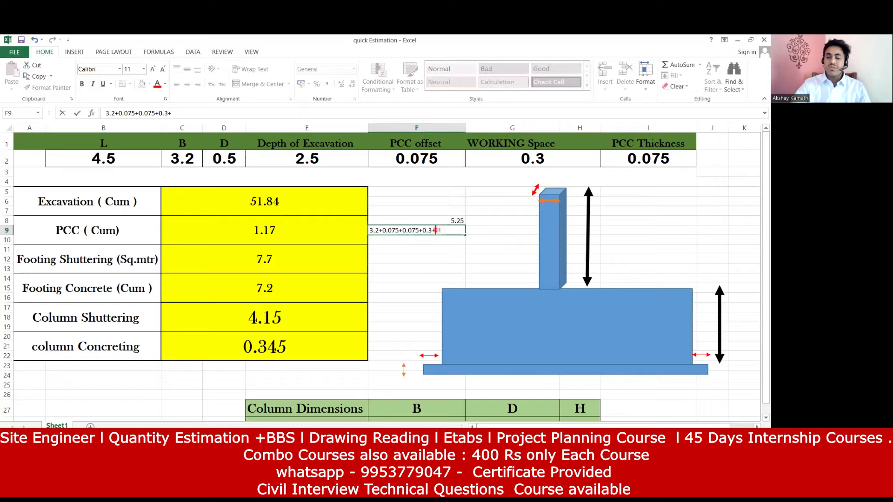
key("Escape")
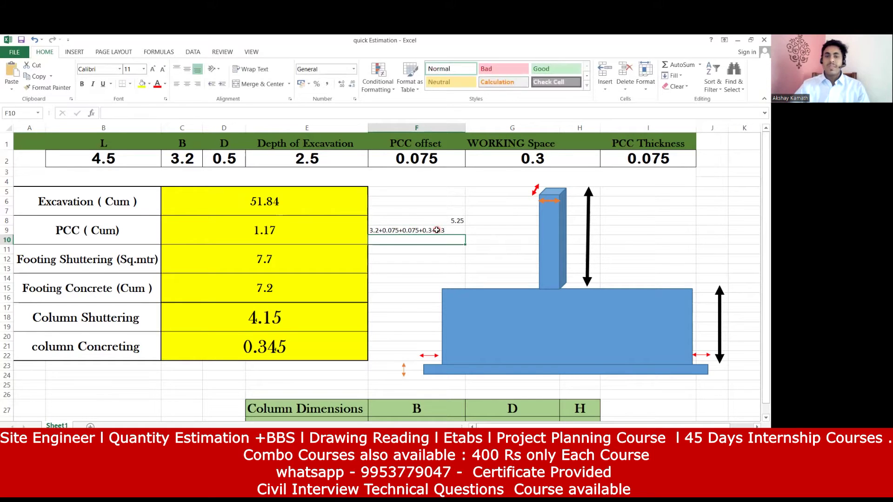
left_click(103, 113)
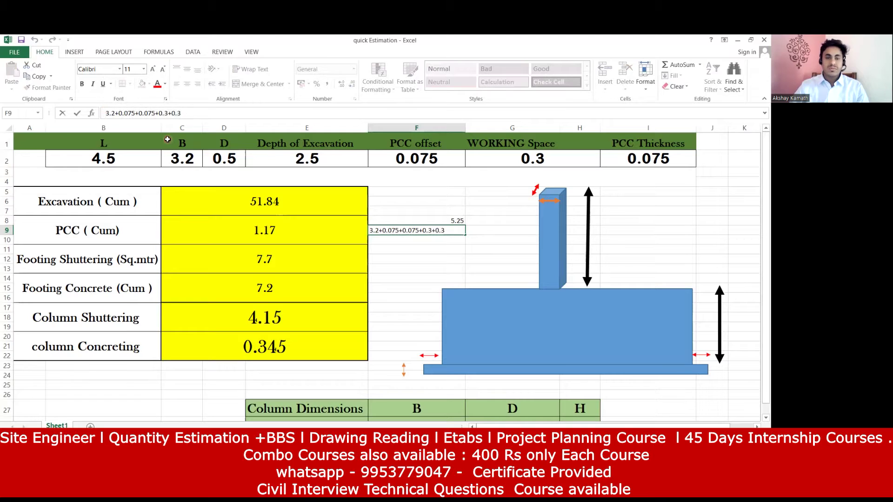
type("=")
key("Return")
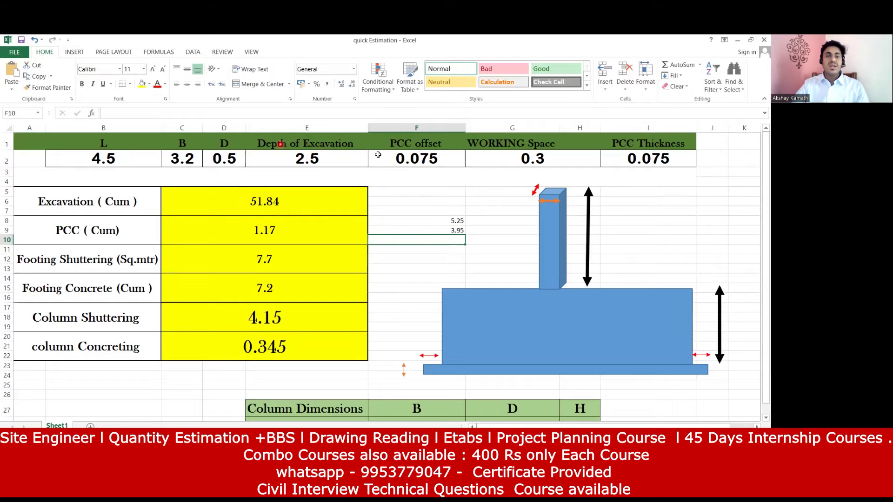
- Enter the 2.5 depth of excavation value into cell F10
left_click(328, 158)
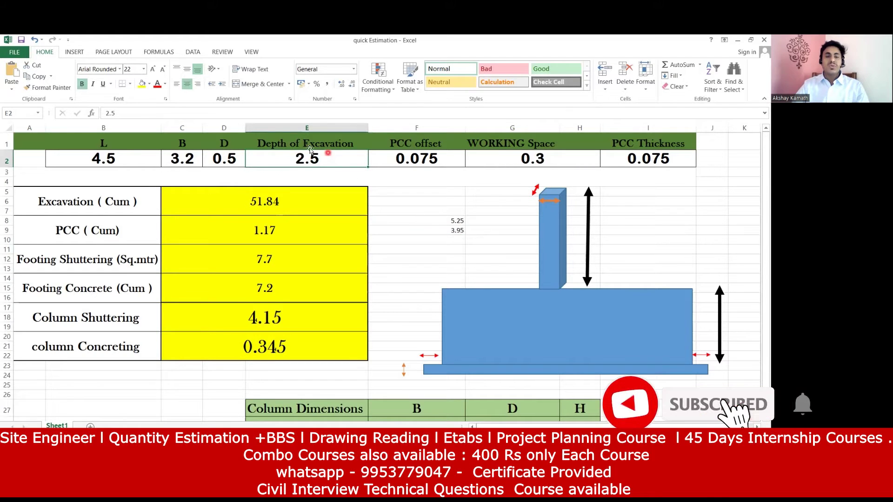
left_click(446, 241)
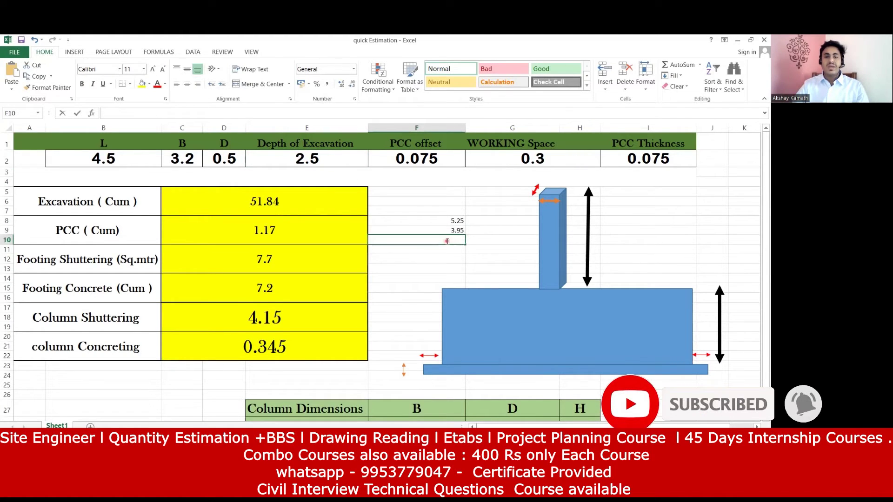
type("2.5")
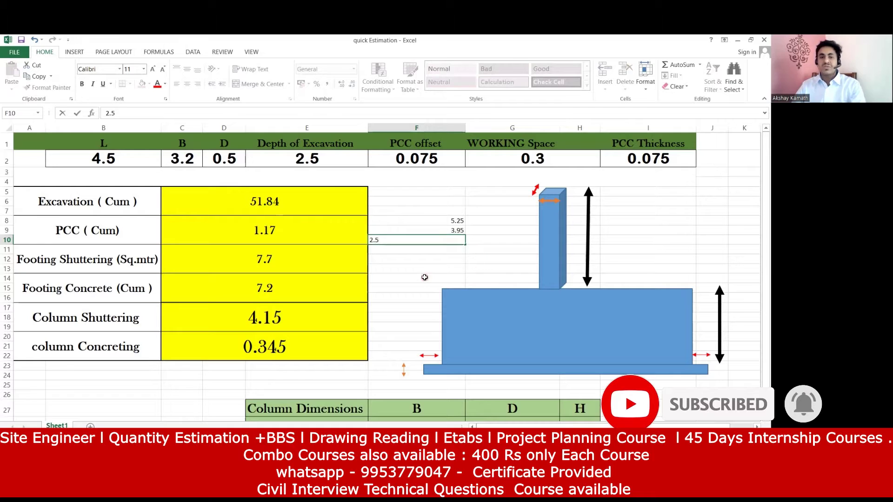
left_click(424, 278)
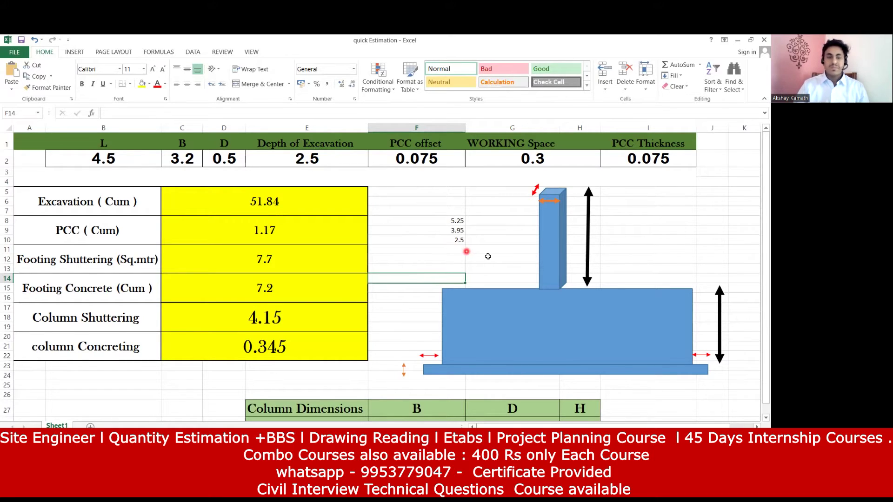
- Enter the excavation quantity 51.84 into cell F12
double_click(456, 259)
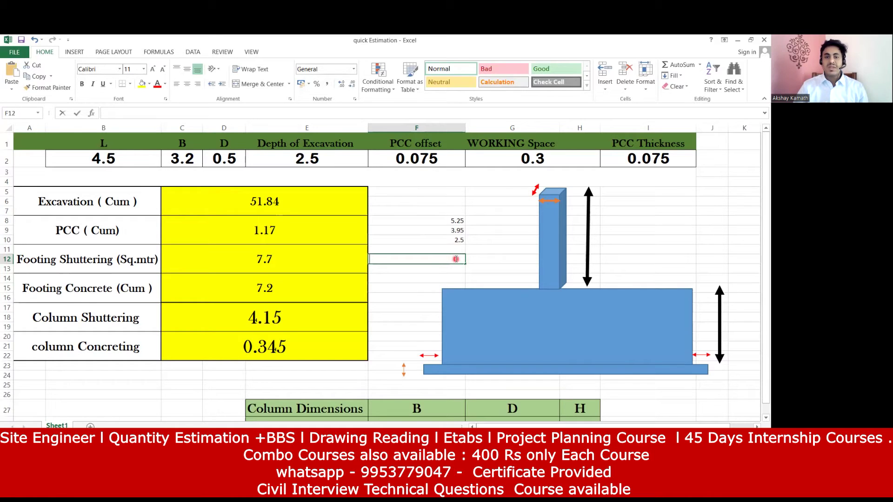
type("51.84")
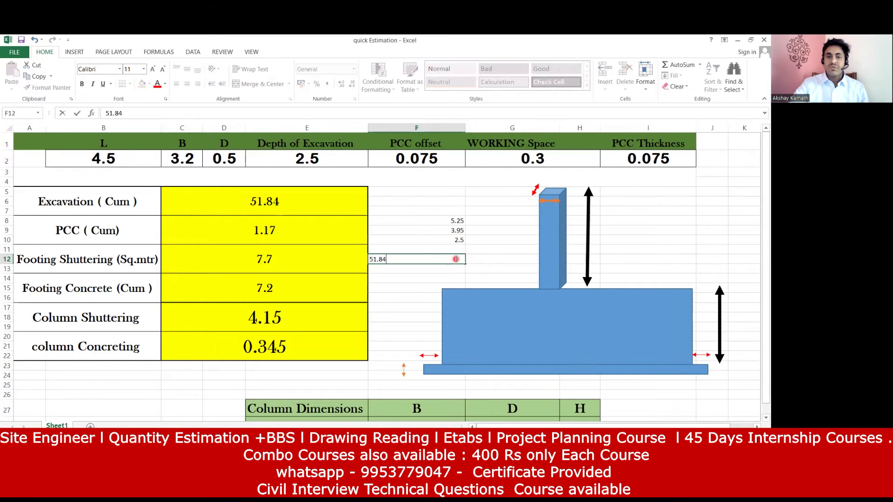
left_click(425, 284)
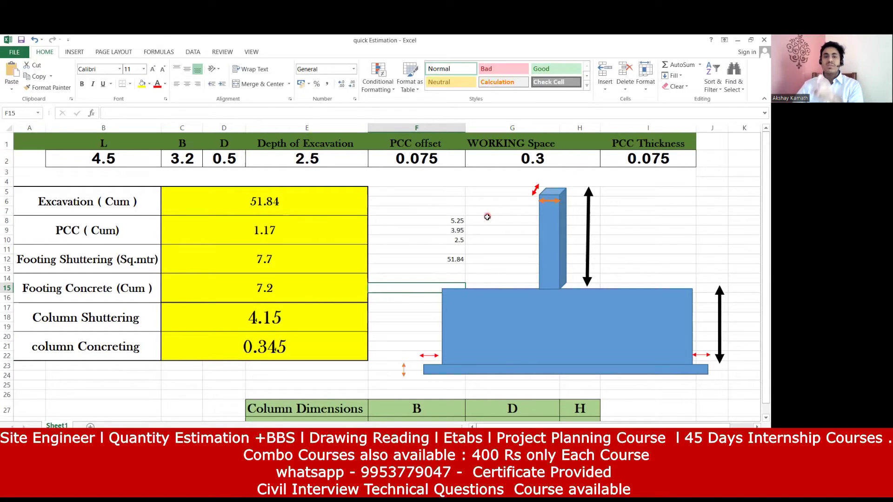
- Enter the first L/B pair, 3.5 and 2.5, in C31:D31
scroll(199, 361, "down", 1)
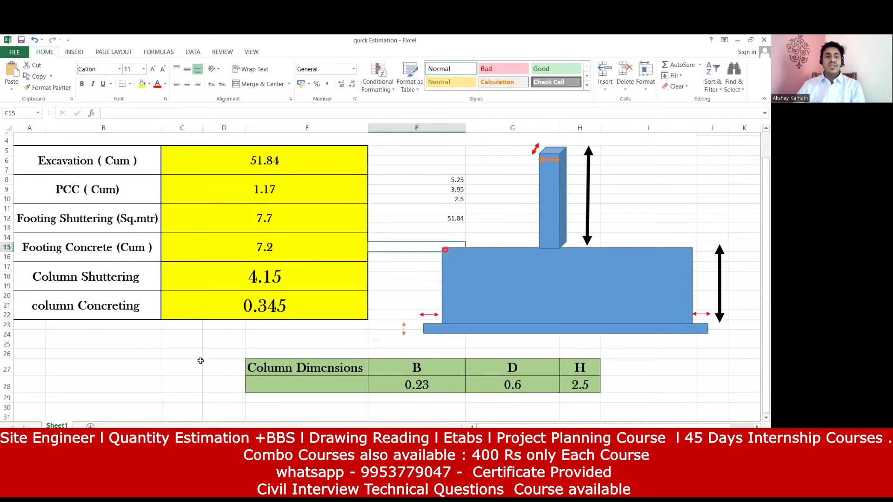
scroll(108, 367, "down", 2)
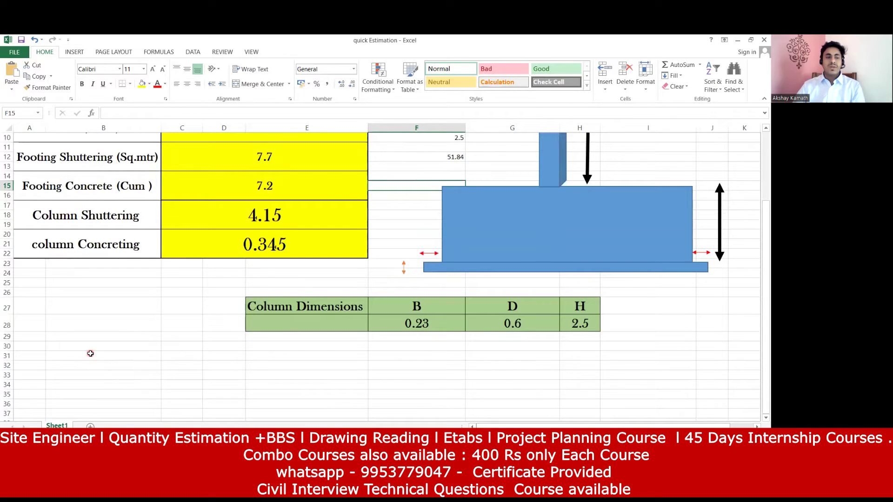
scroll(186, 356, "up", 3)
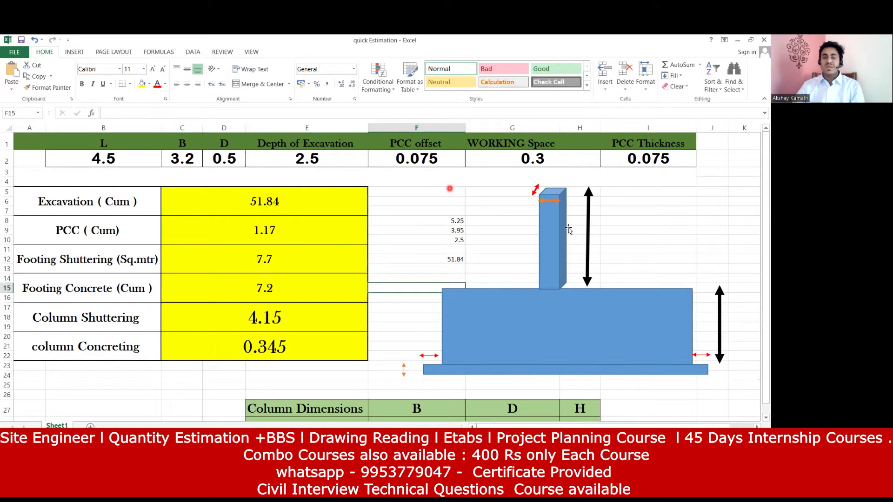
left_click(626, 212)
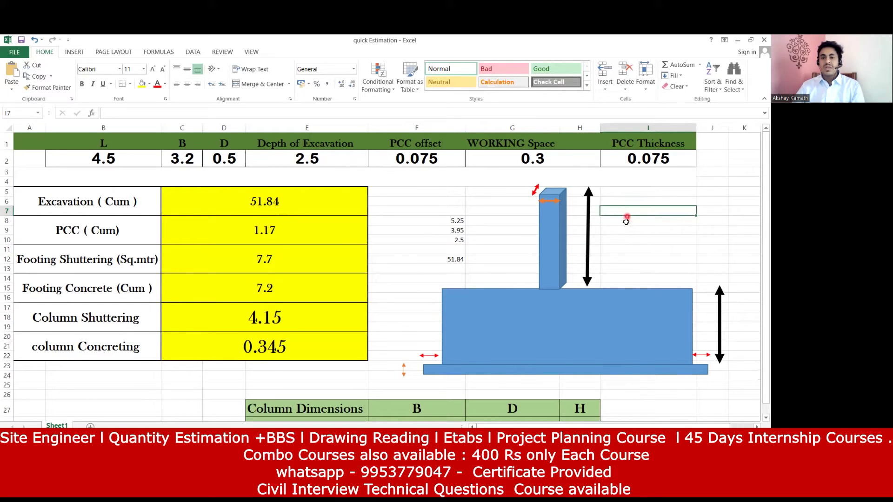
scroll(442, 288, "down", 1)
scroll(442, 287, "down", 3)
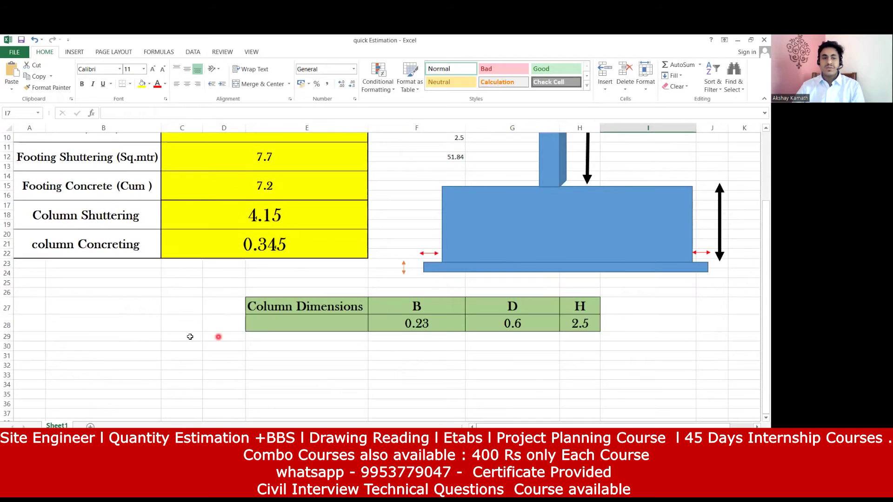
left_click(184, 357)
type("3.5")
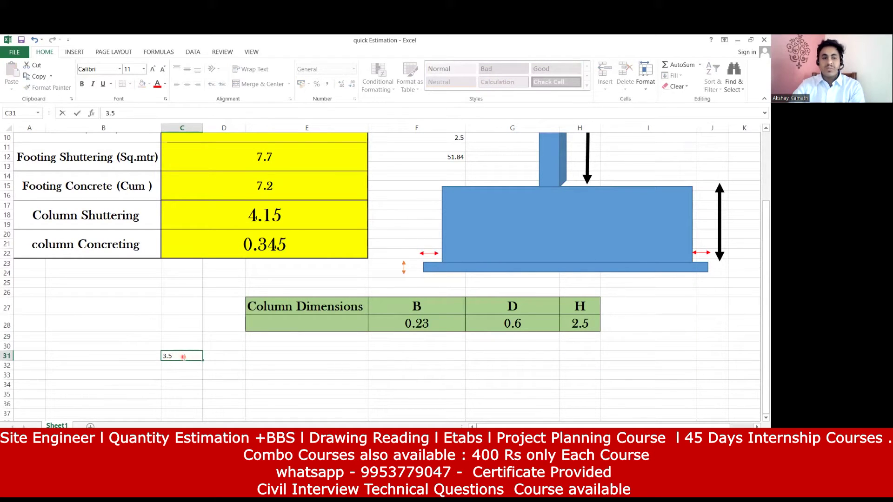
left_click(230, 356)
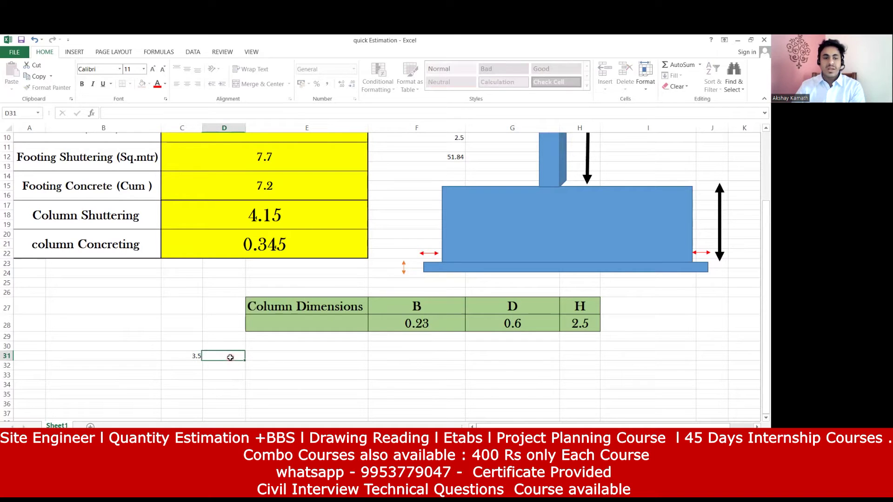
type("2.5")
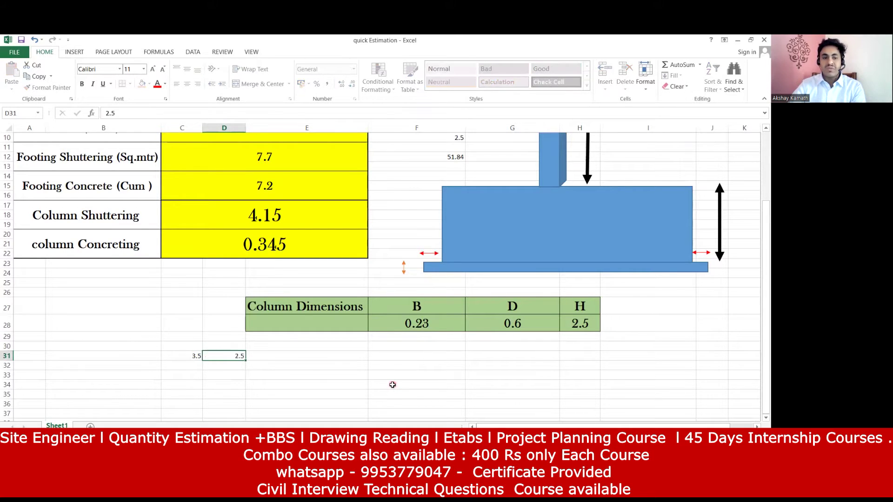
key("Return")
- Add L/B rows 4.2/3.2 (correcting a mistyped 5.2) and 7.8/2.6 in C32:D33
key("Left")
type("4.2")
key("Tab")
type("5.2")
key("Return")
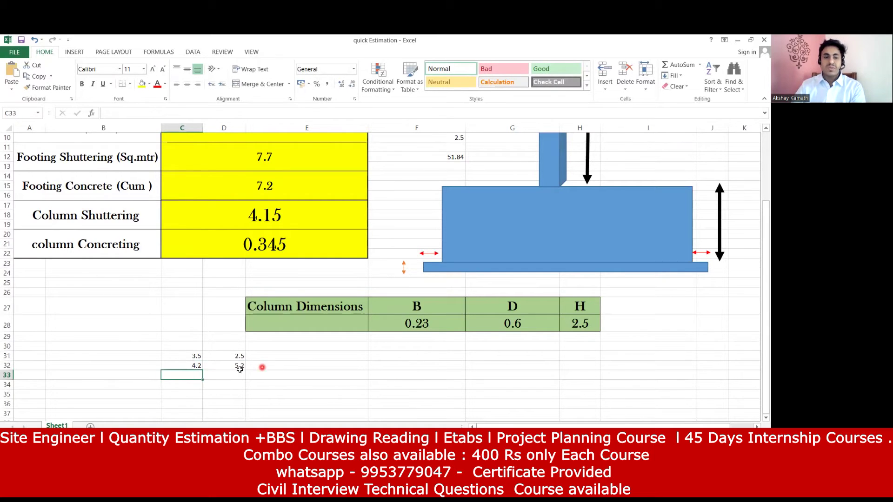
left_click(195, 357)
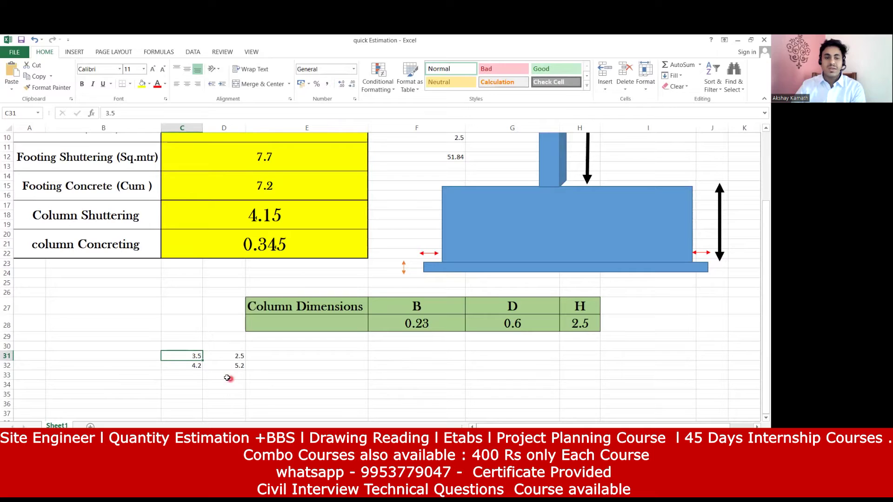
left_click(240, 366)
type("3.2")
key("Return")
key("Left")
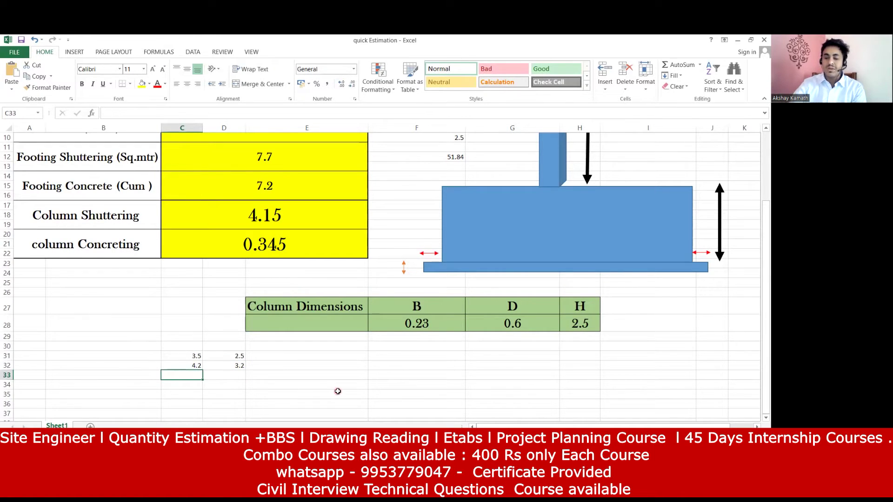
type("7.8")
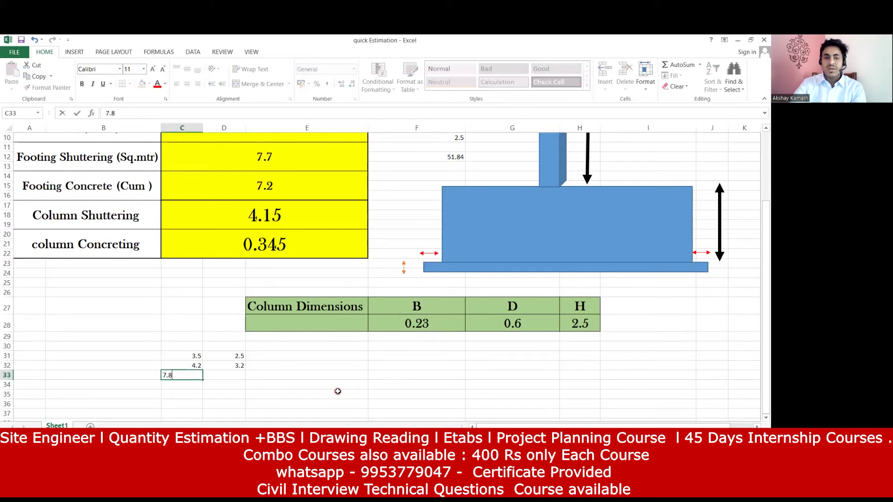
key("Tab")
type("2.6")
key("Tab")
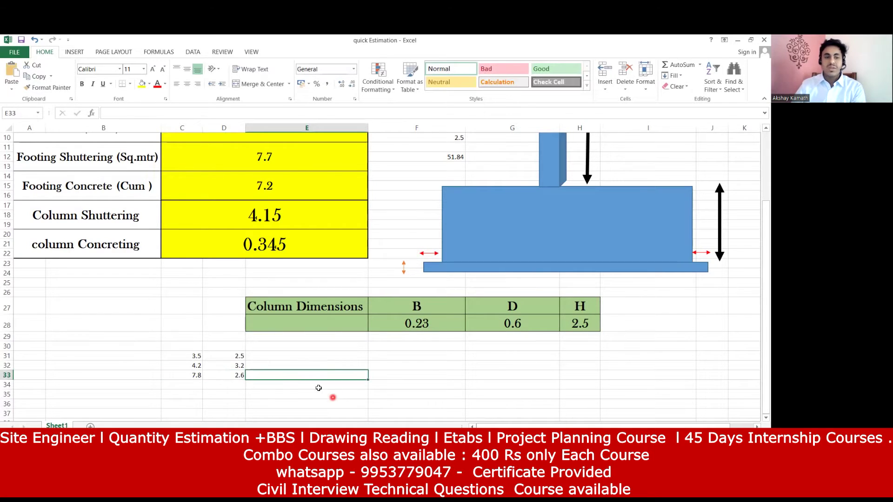
- Label the table columns with L in C30 and B in D30
left_click(197, 347)
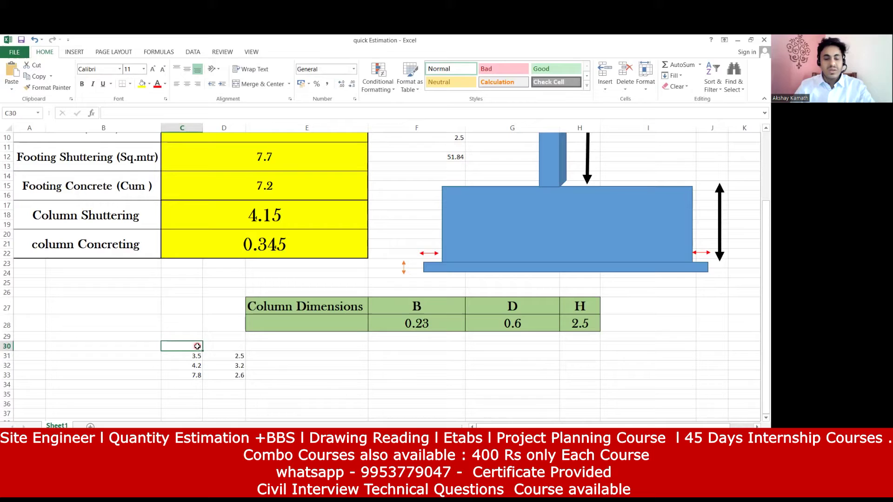
type("L")
left_click(233, 347)
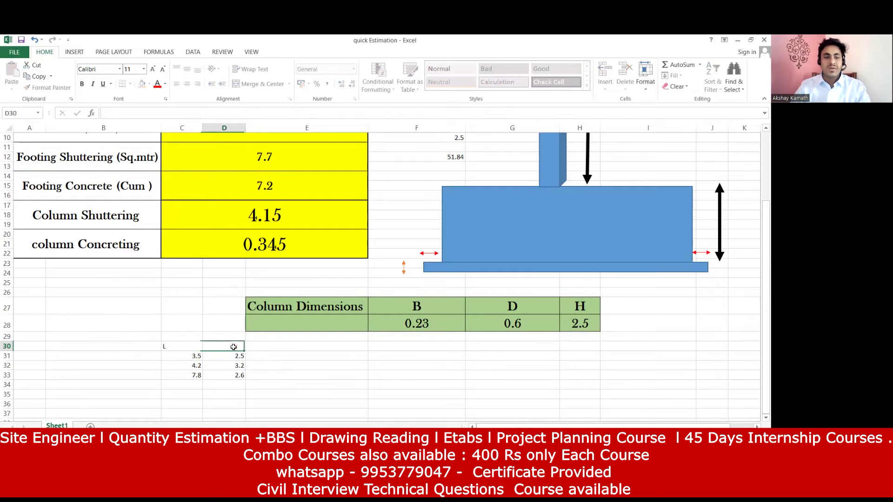
double_click(234, 347)
type("B")
left_click(329, 385)
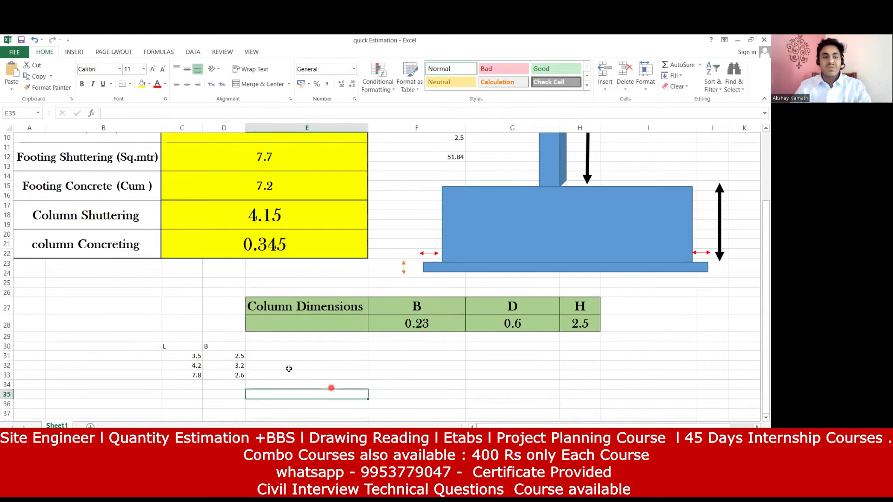
left_click(274, 347)
double_click(275, 347)
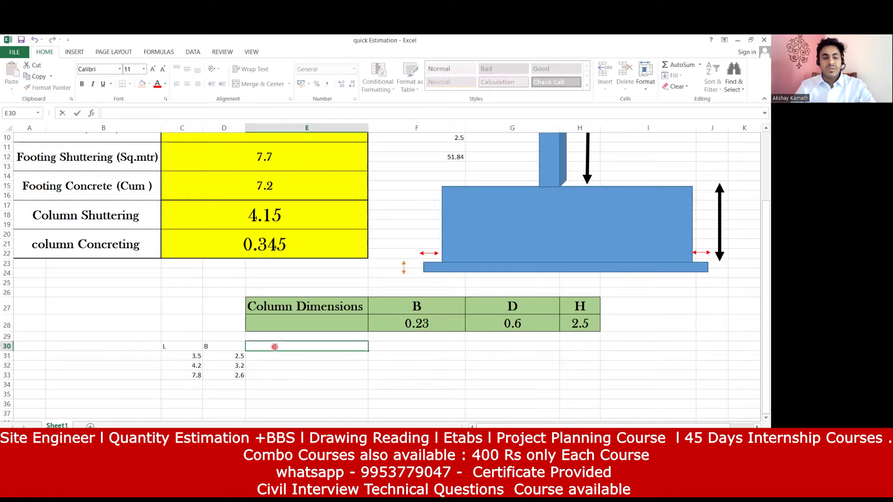
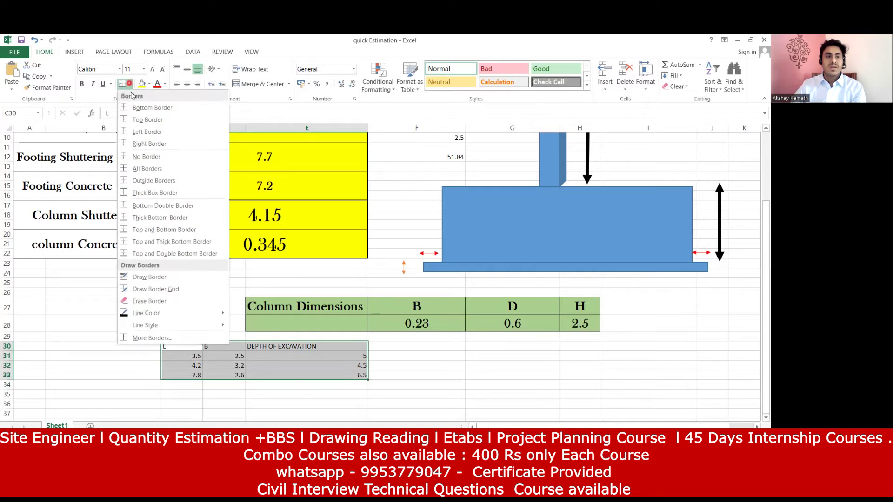
- Fill the sample table C30:E33 yellow, centre it, bold it and raise its font to 18
left_click(150, 191)
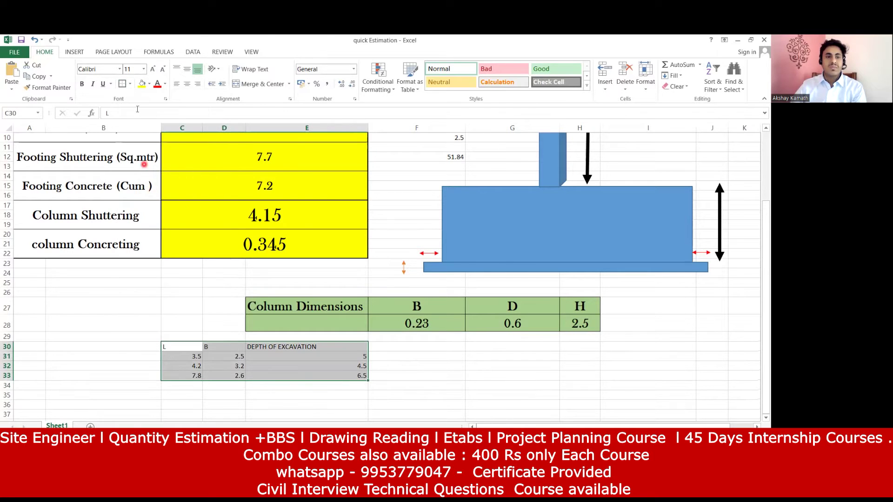
left_click(142, 86)
left_click(187, 84)
left_click(84, 85)
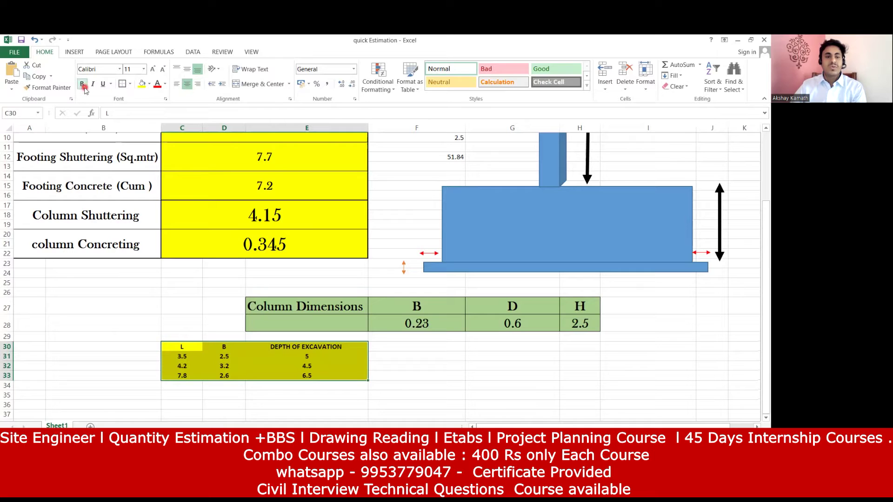
left_click(153, 69)
left_click(153, 69)
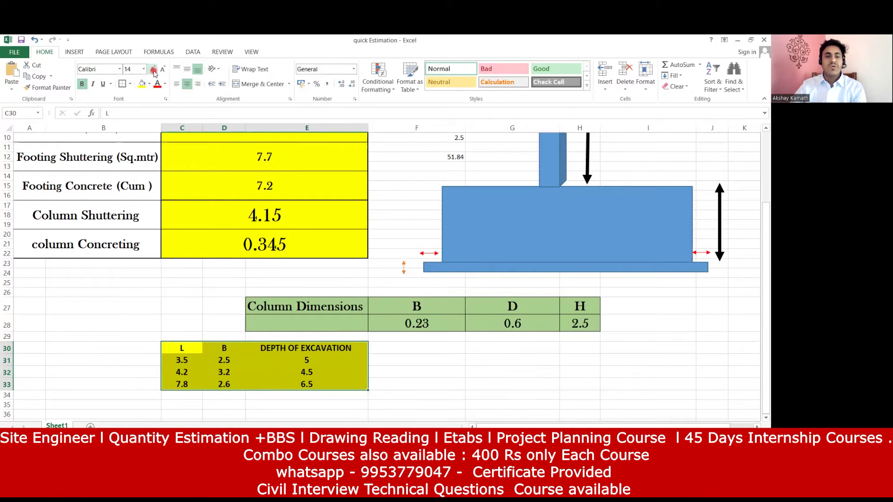
left_click(153, 69)
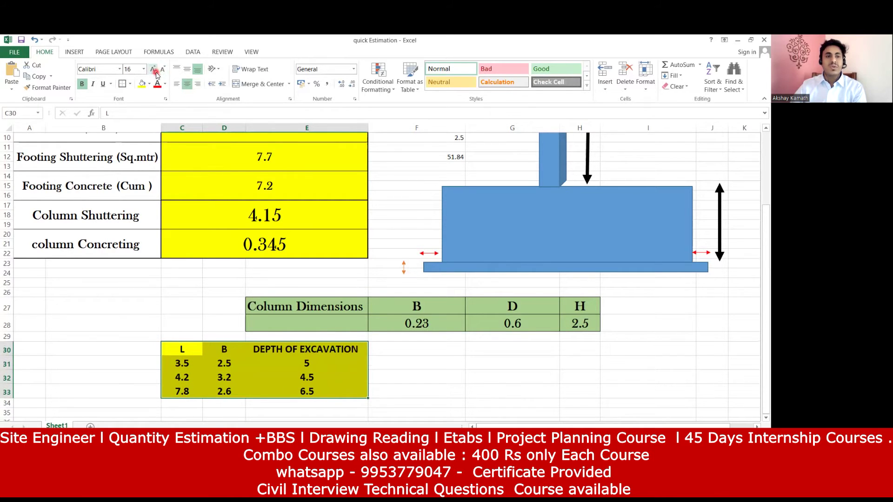
left_click(153, 70)
- Apply All Borders to every cell of the sample table
left_click(129, 85)
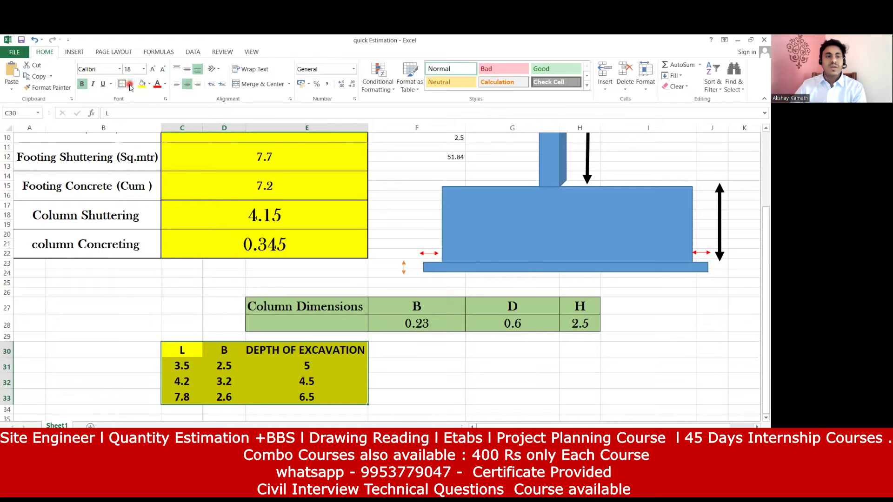
left_click(131, 85)
left_click(150, 168)
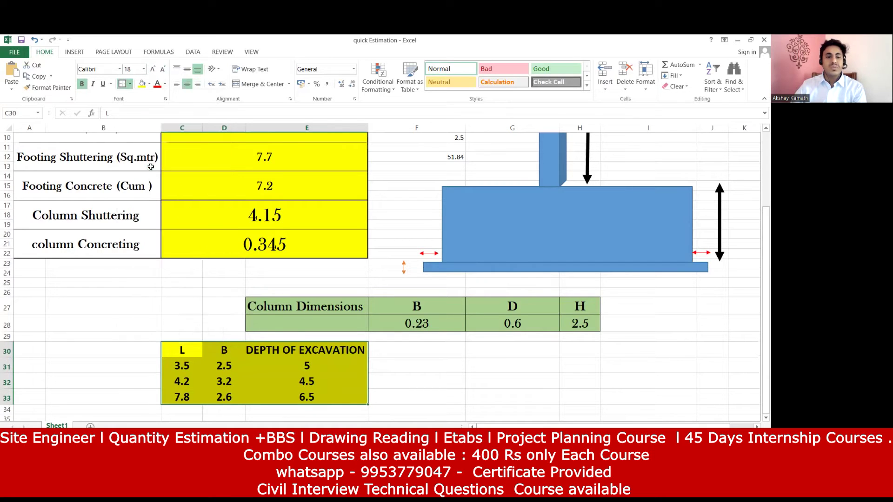
left_click(425, 381)
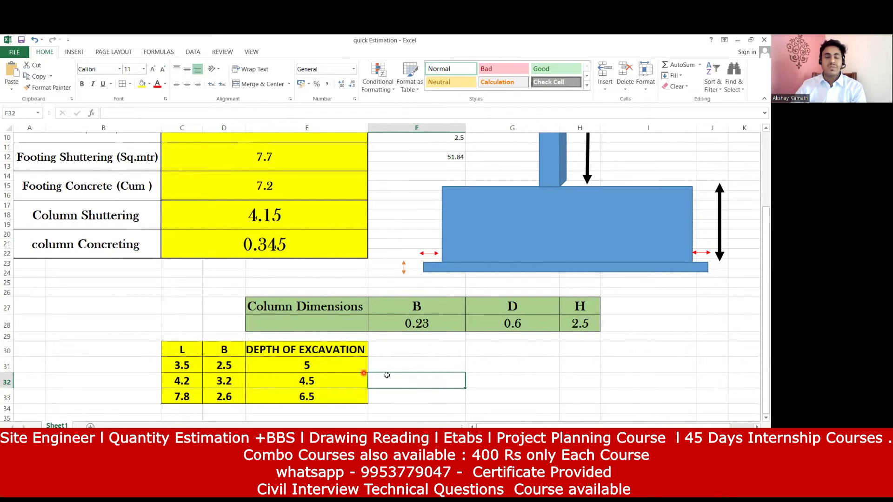
- Enter L as 3.5 in B2 and B as 2.5 in C2
scroll(419, 358, "up", 3)
scroll(195, 372, "down", 4)
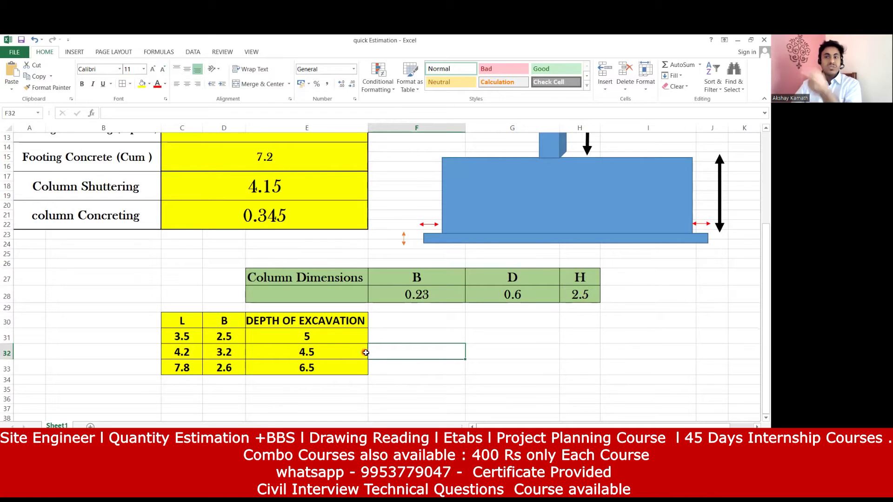
scroll(341, 343, "up", 4)
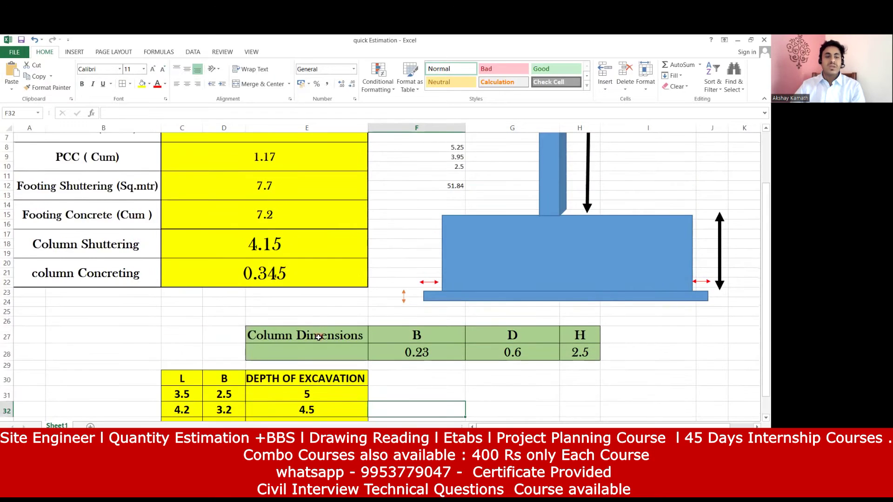
scroll(270, 356, "down", 4)
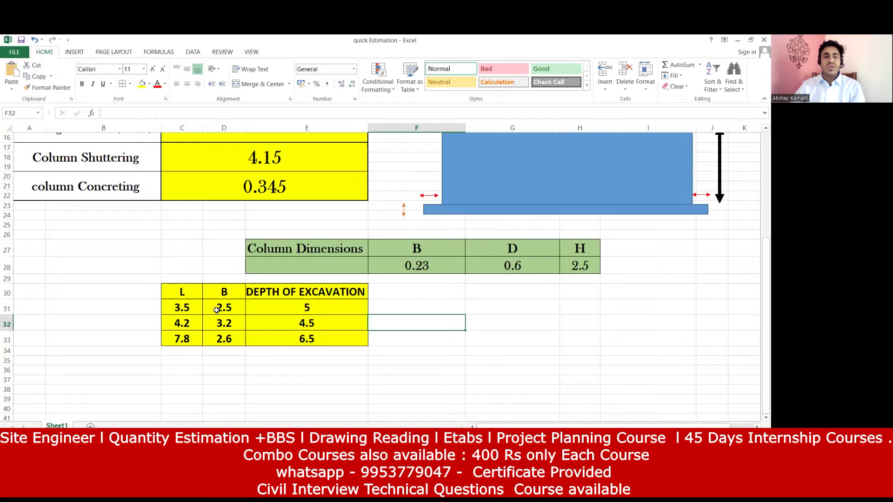
scroll(220, 300, "up", 5)
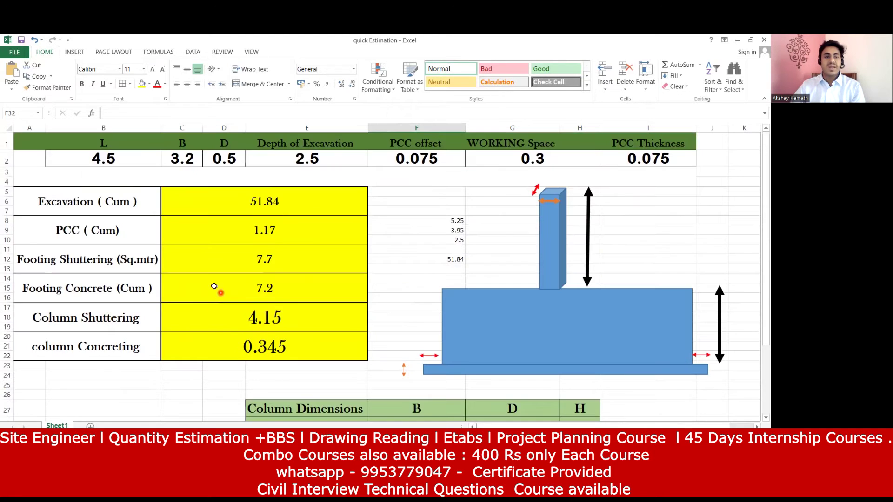
left_click(122, 159)
type("3.5")
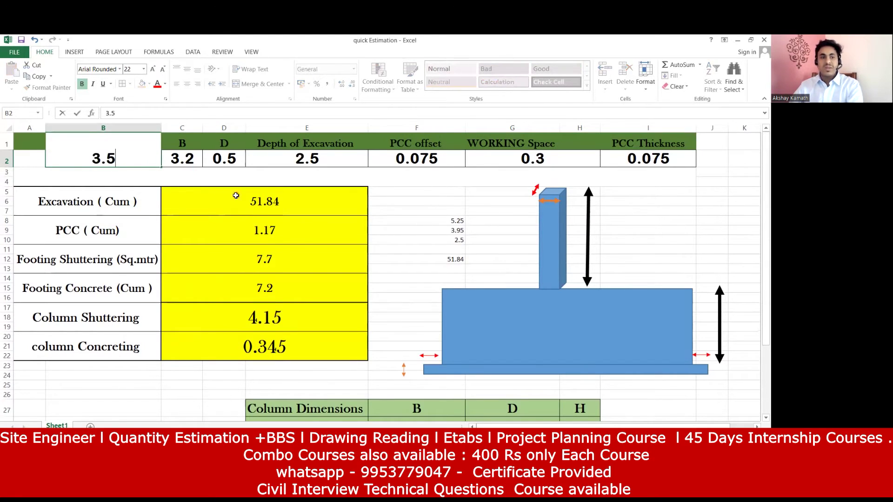
scroll(412, 203, "down", 1)
left_click(412, 203)
scroll(223, 372, "down", 3)
scroll(232, 288, "up", 5)
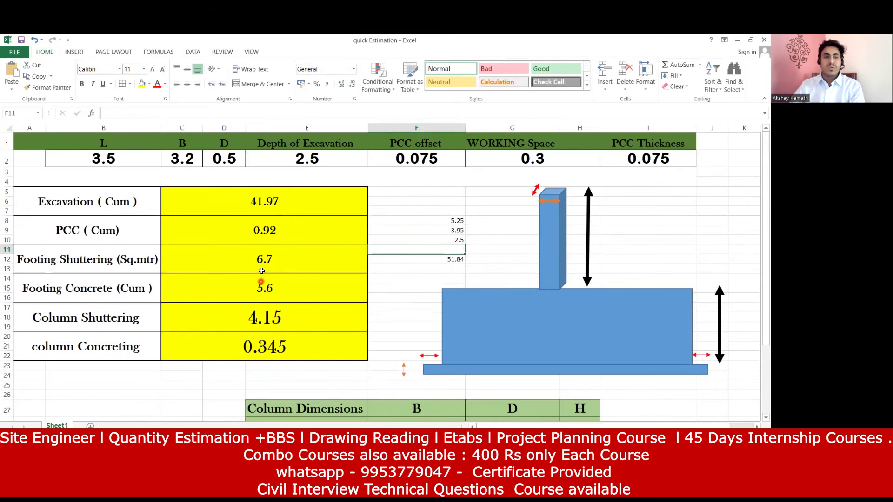
left_click(185, 157)
type("2.5")
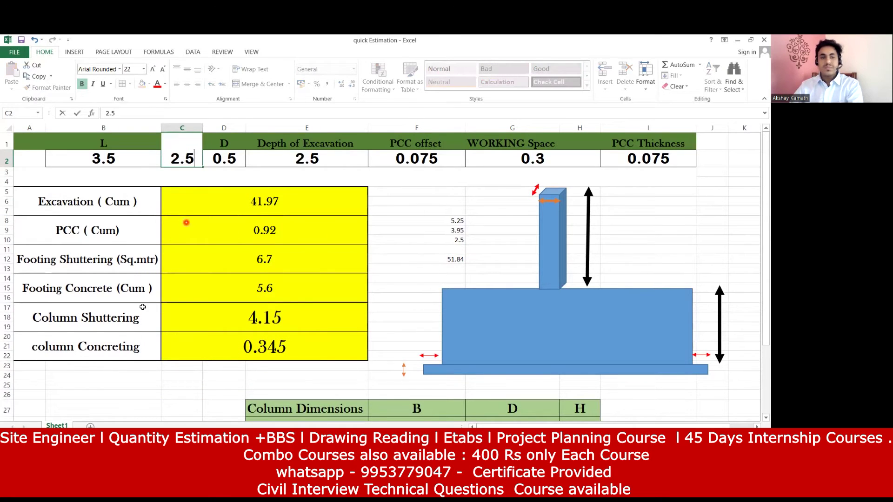
left_click(128, 377)
- Set depth of excavation in E2 to 5, recalculating excavation to 69.06
scroll(135, 370, "down", 4)
scroll(322, 332, "up", 4)
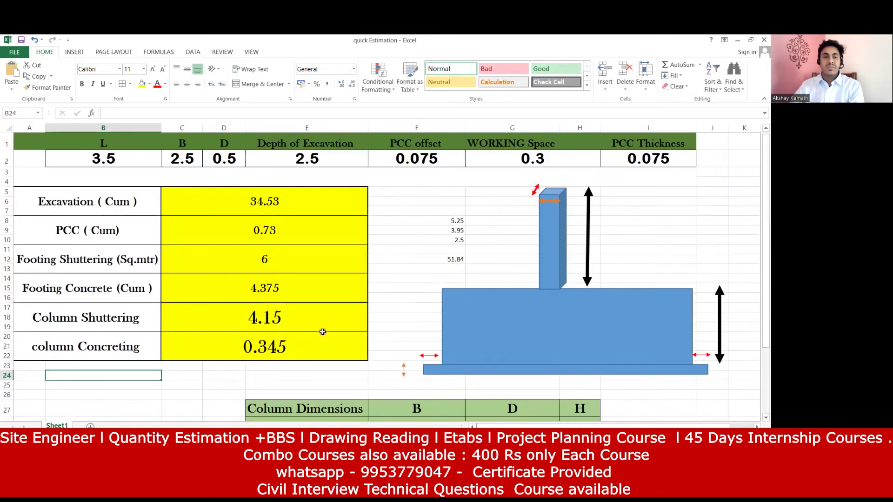
left_click(324, 159)
type("5")
left_click(433, 202)
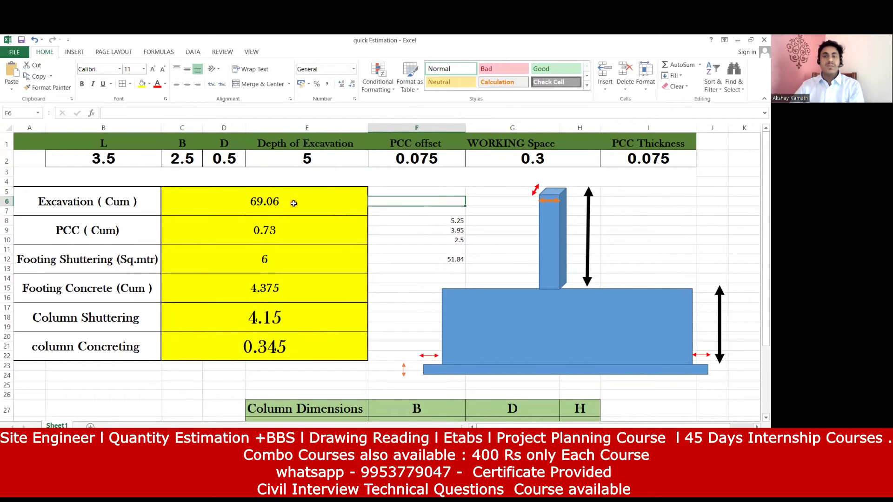
scroll(294, 207, "down", 2)
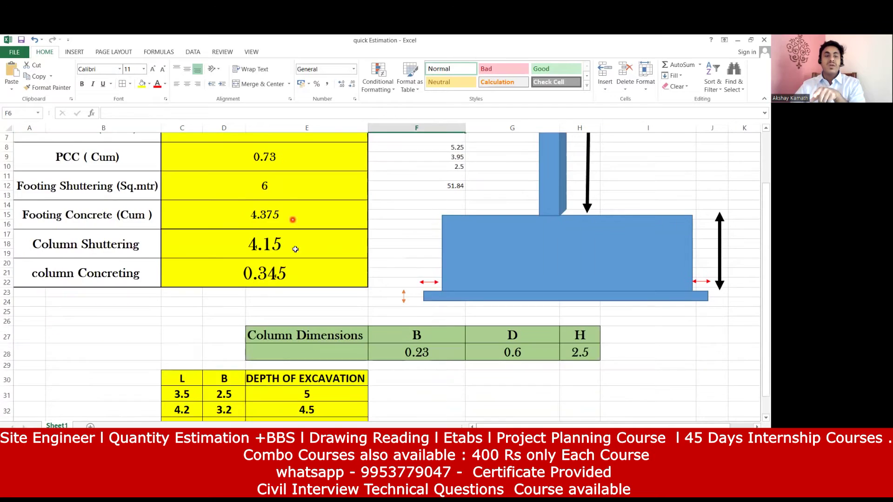
scroll(299, 273, "up", 2)
scroll(299, 255, "down", 2)
scroll(299, 259, "up", 2)
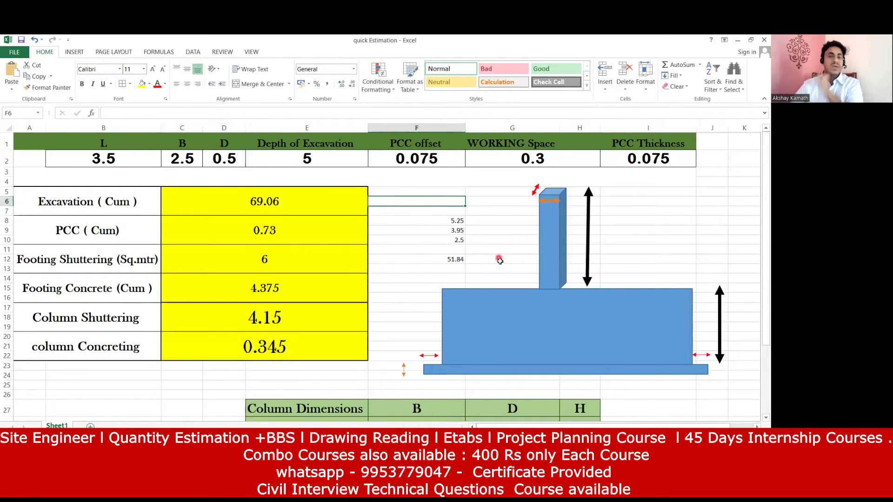
left_click(444, 239)
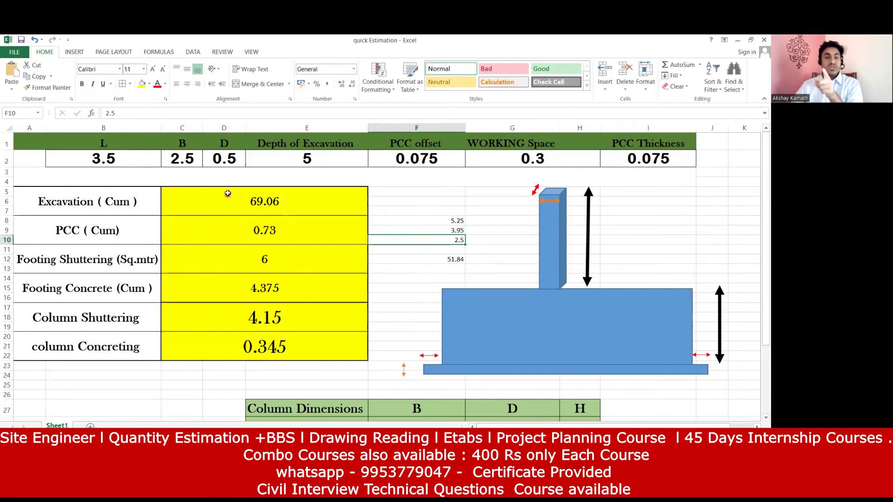
scroll(227, 193, "down", 3)
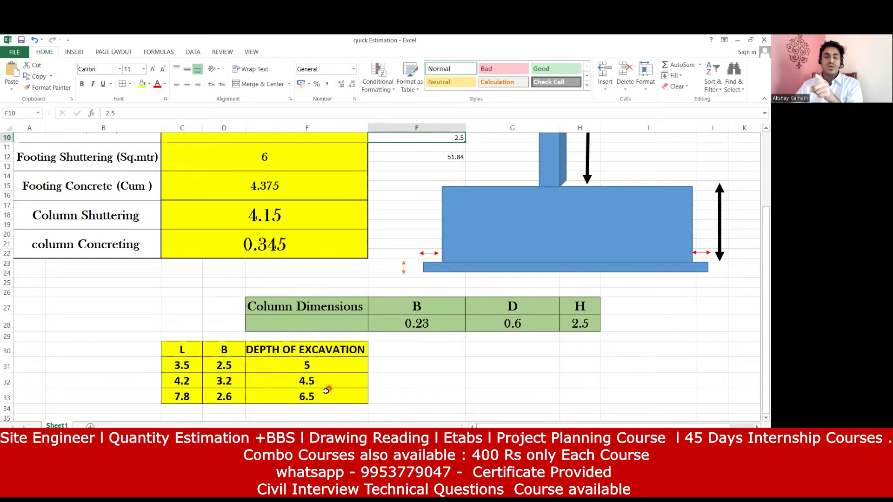
scroll(281, 390, "up", 3)
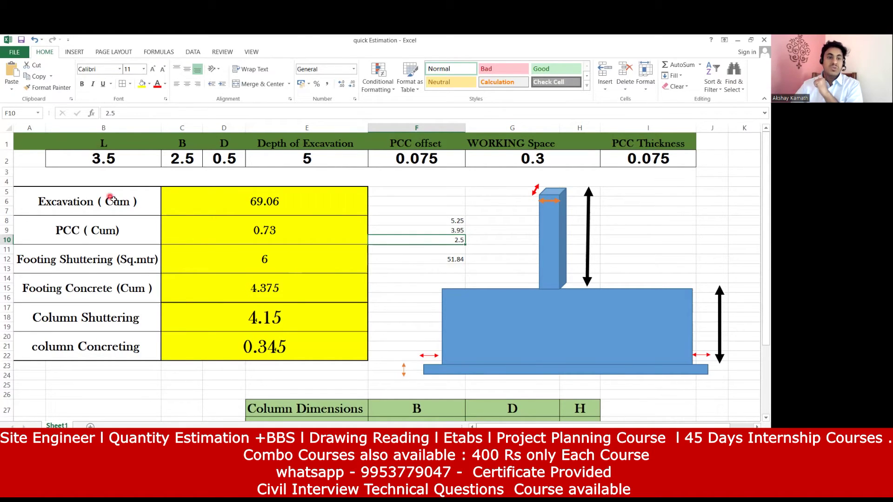
left_click(131, 203)
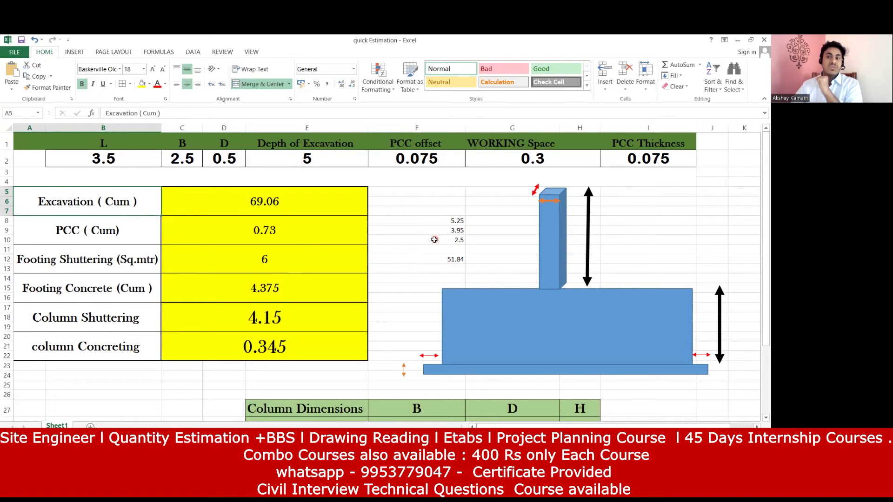
left_click(403, 230)
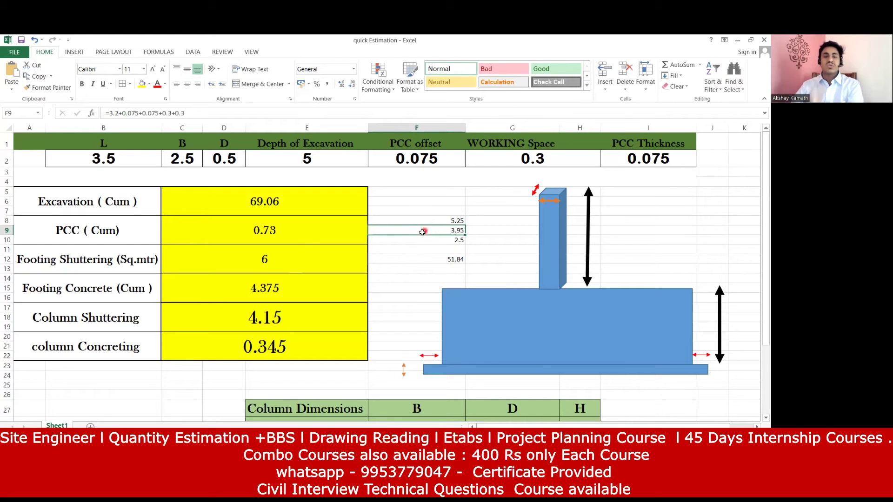
left_click(133, 234)
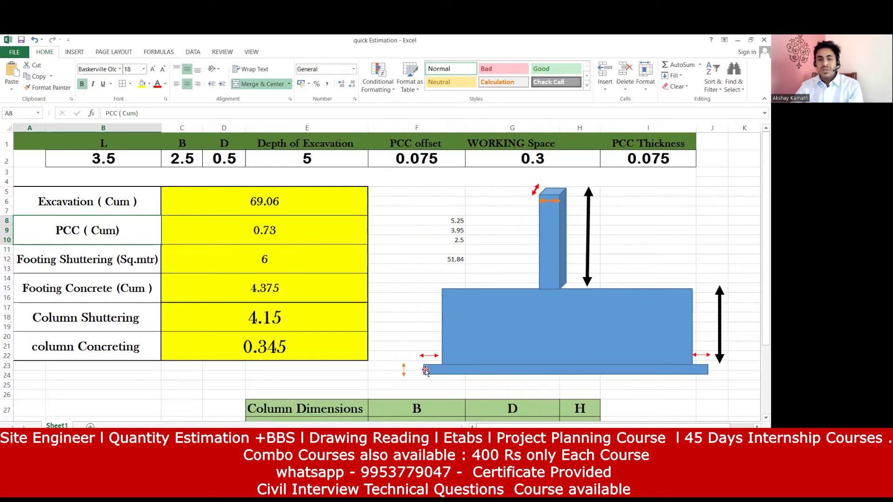
left_click(696, 374)
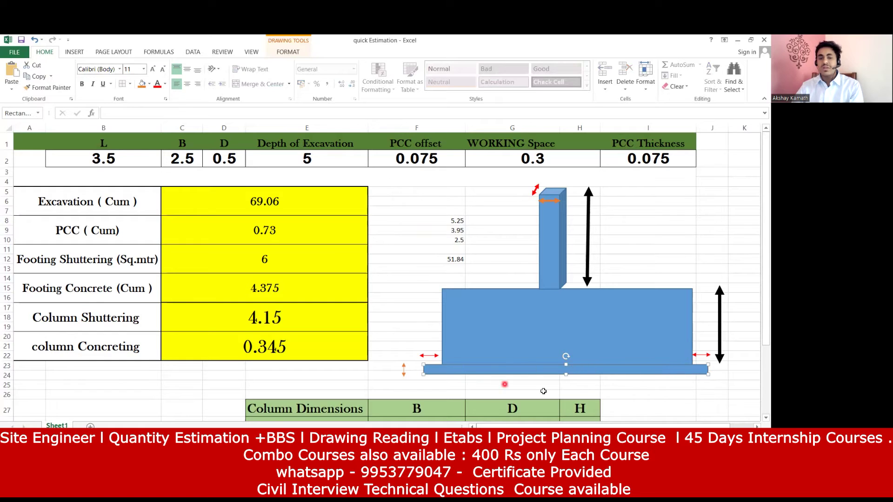
- Delete the scratch working values in column F beside the yellow result table
left_click(712, 408)
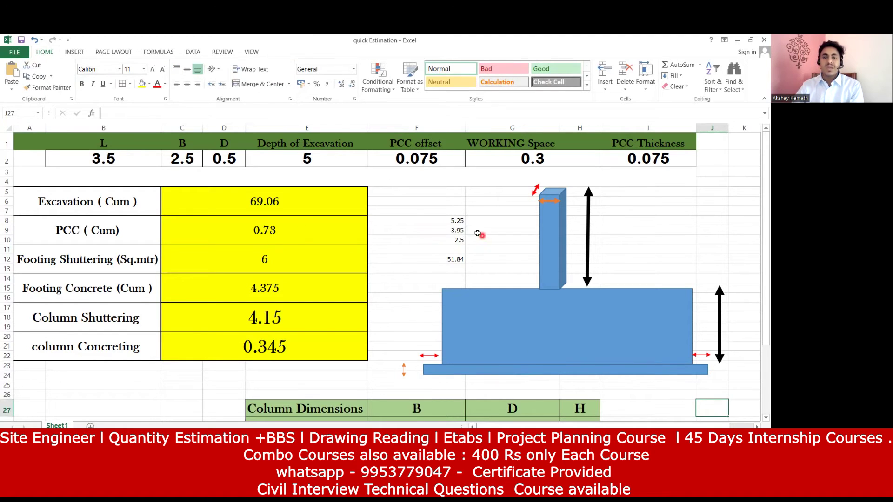
left_click_drag(458, 220, 458, 259)
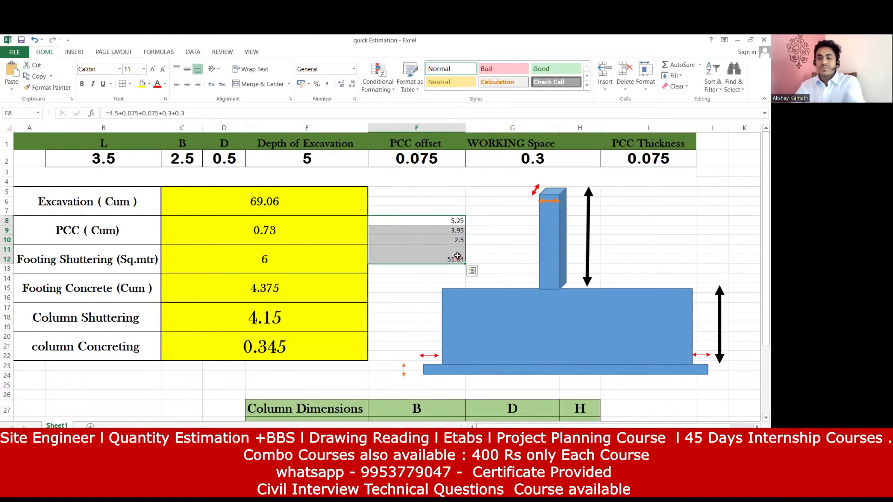
key("Delete")
double_click(429, 231)
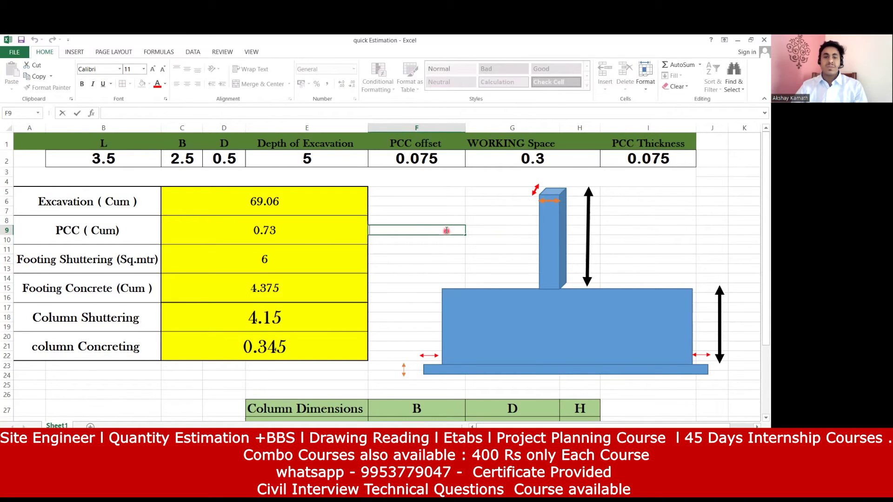
- Enter 3.5+0.075+0.075 in F9 for a PCC bed length of 3.65
type("3.5")
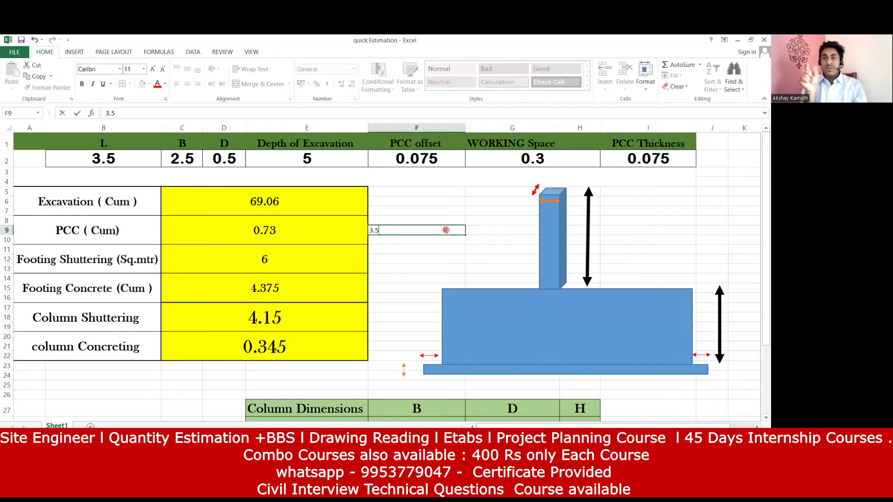
type("+")
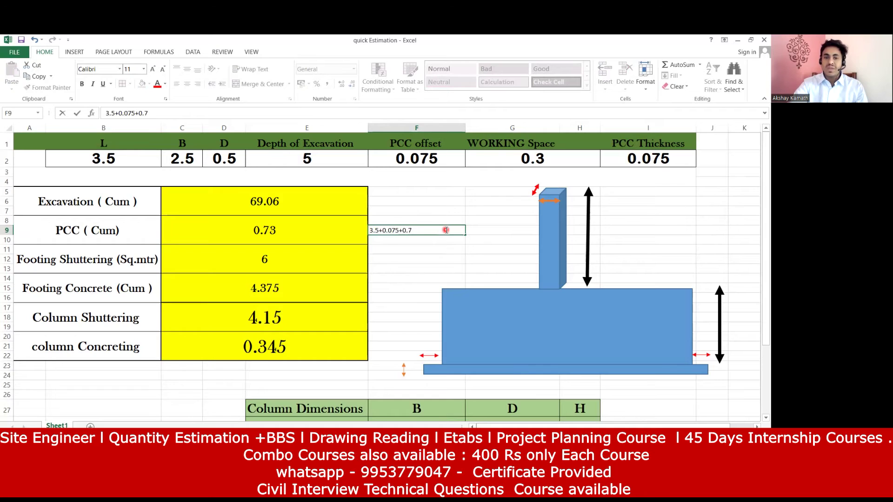
type("0.075+0.075")
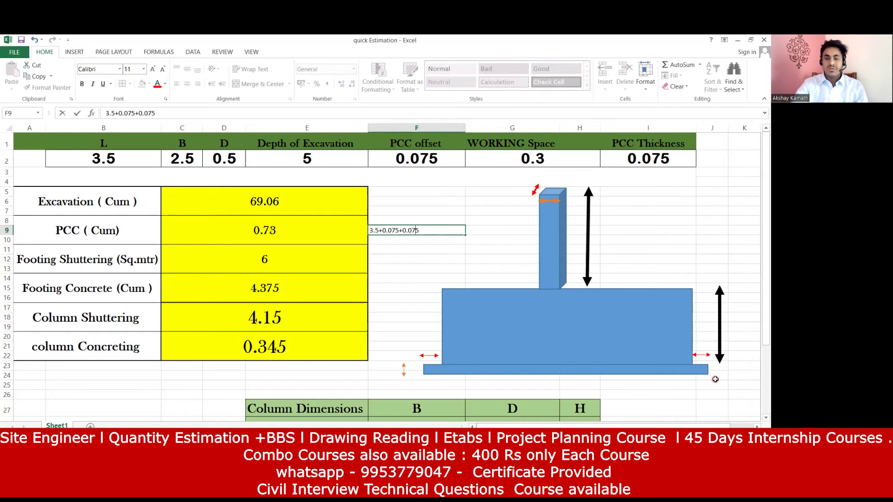
key("Return")
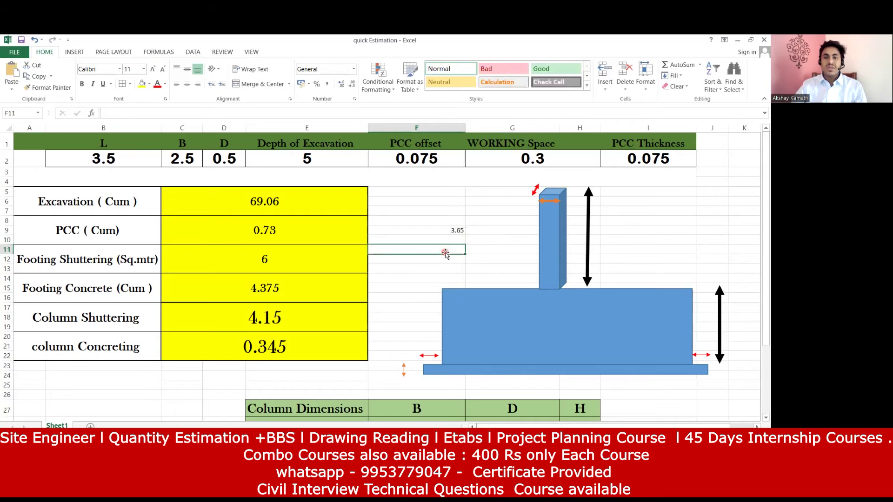
left_click(395, 243)
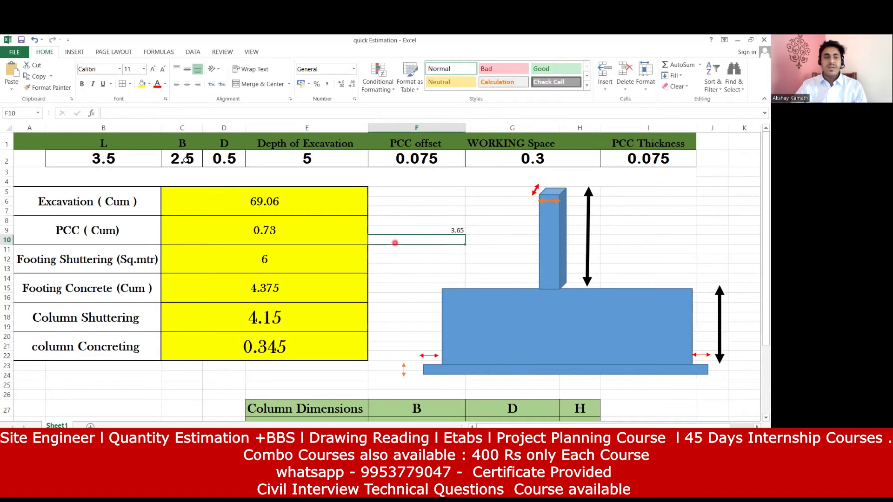
- Make F10 the formula =2.5+0.075+0.075, giving a PCC bed width of 2.65
double_click(441, 239)
type("2.5+0.075+0.0")
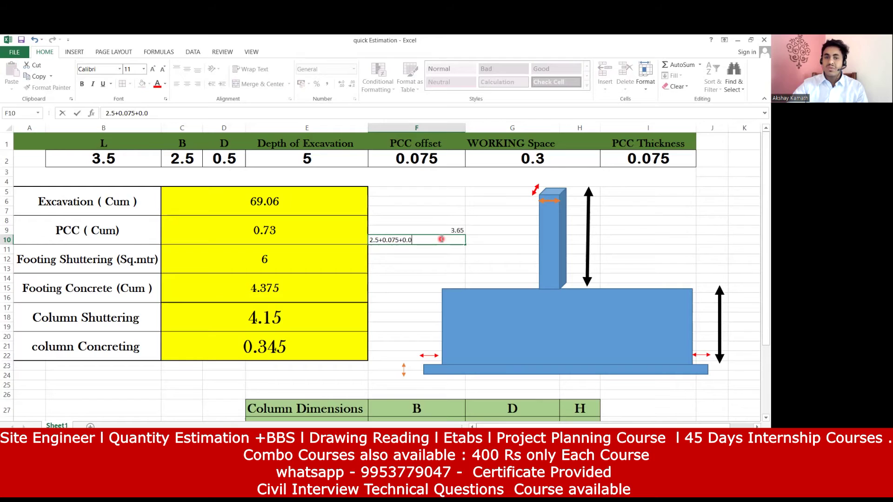
type("75")
key("Return")
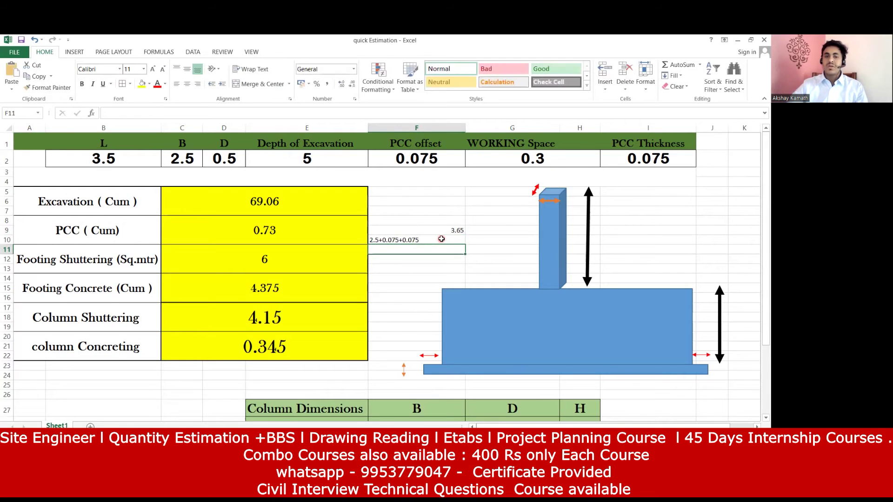
key("Up")
key("Left")
key("Left")
left_click(390, 239)
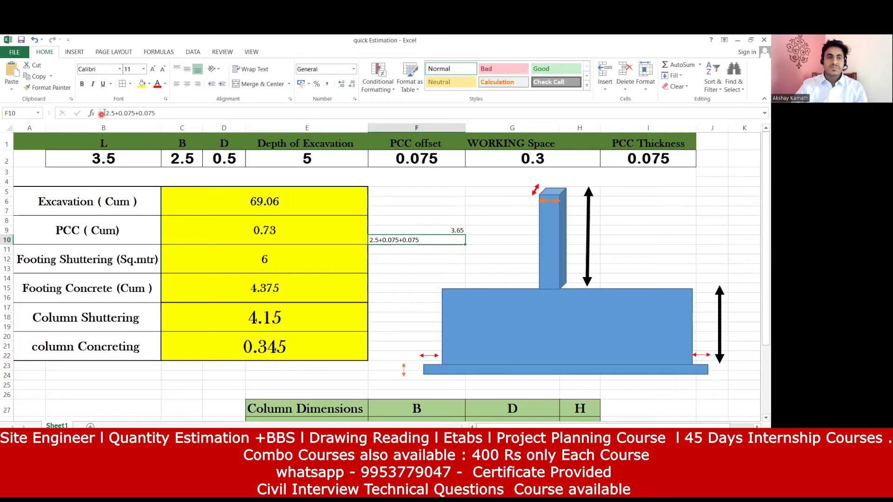
left_click_drag(104, 113, 145, 122)
left_click(203, 117)
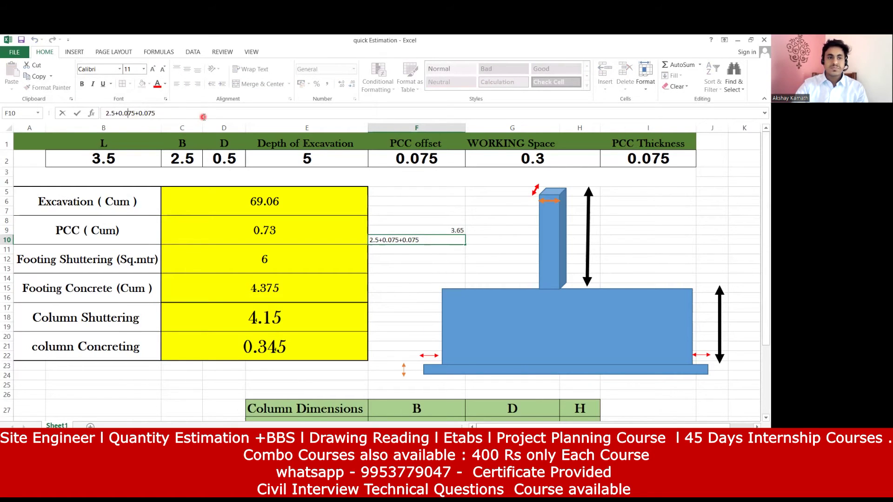
type("=")
key("Return")
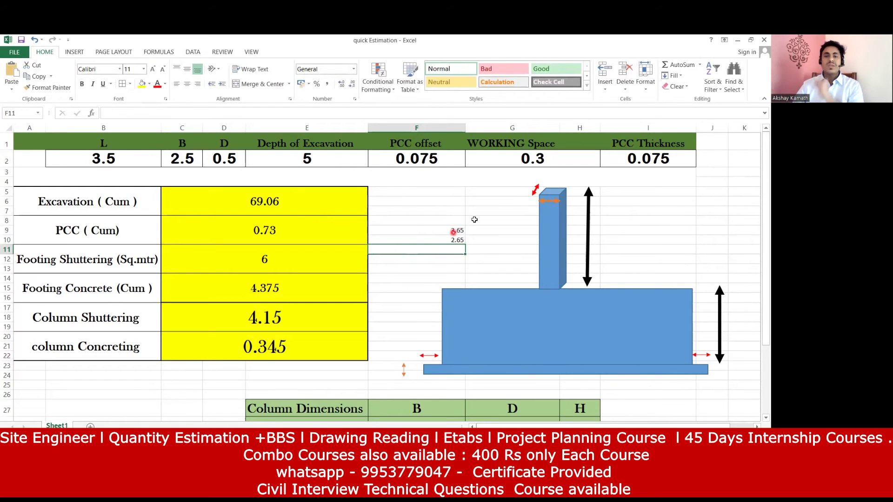
- Enter 0.075 in F11 and check the PCC volume formula in C8
left_click(446, 251)
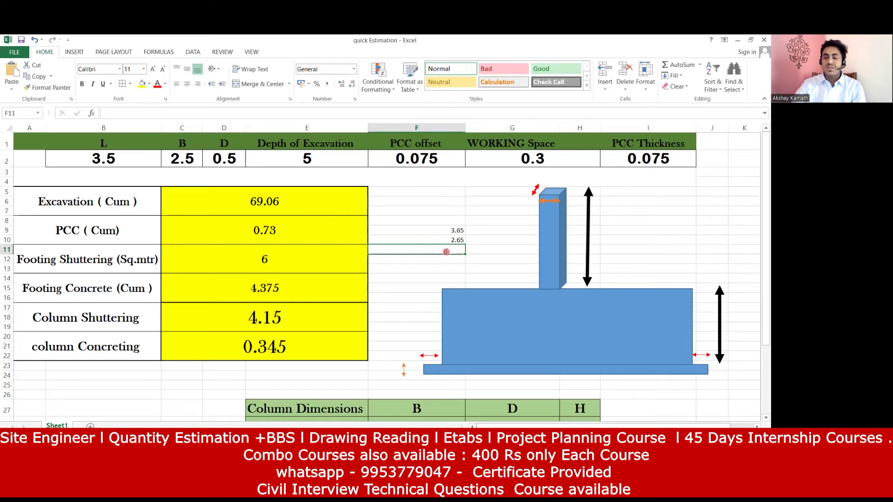
type("0.075")
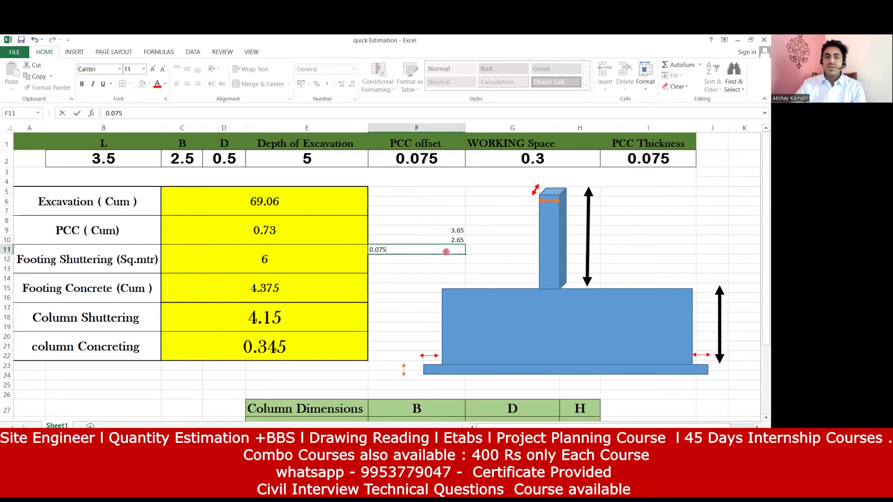
left_click(445, 303)
left_click(427, 260)
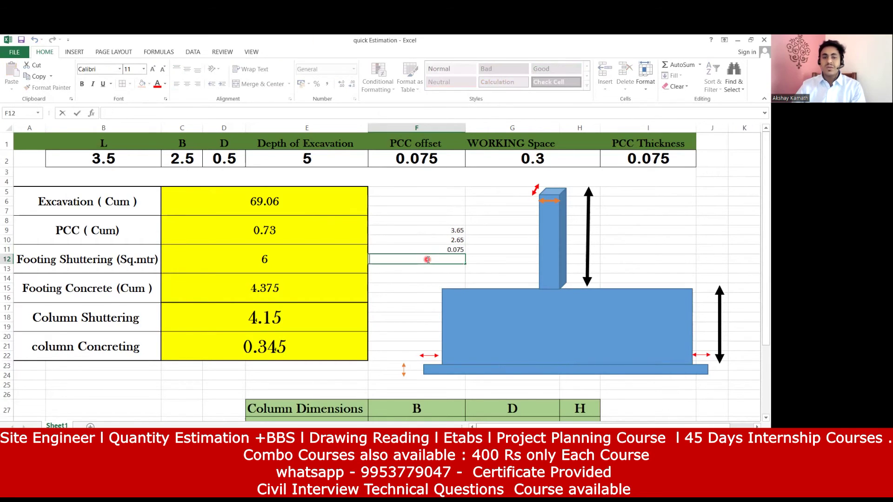
left_click(409, 297)
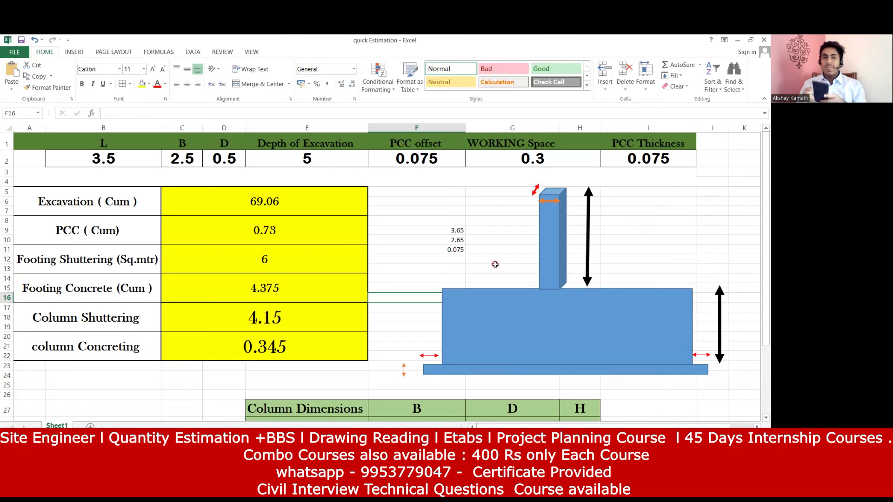
left_click(305, 235)
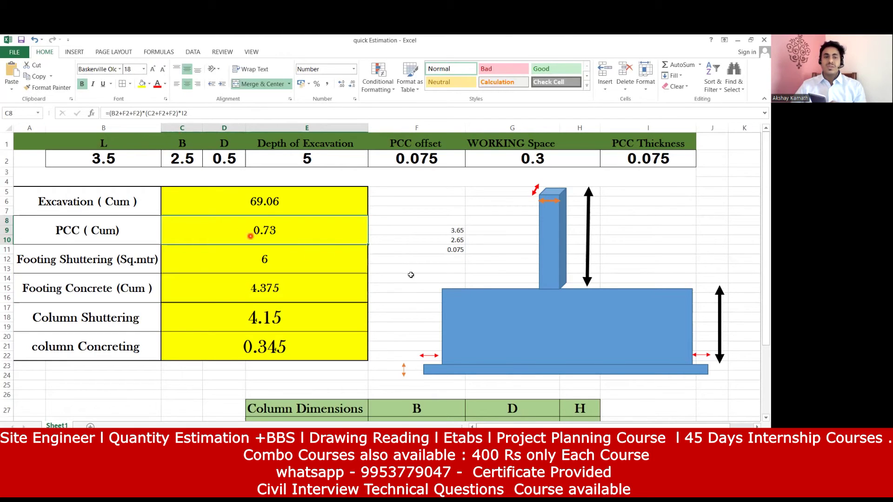
left_click(478, 278)
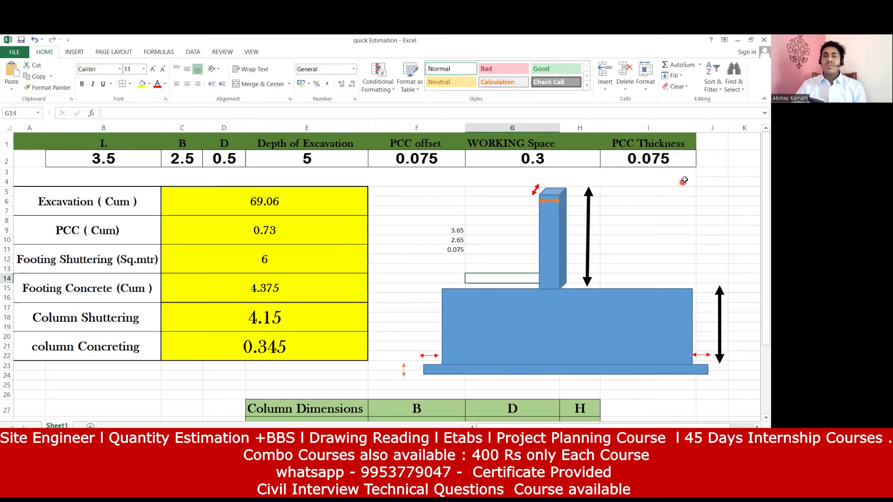
- Set PCC thickness in I2 to 0.1, raising the PCC quantity to 0.97 cum
left_click(661, 163)
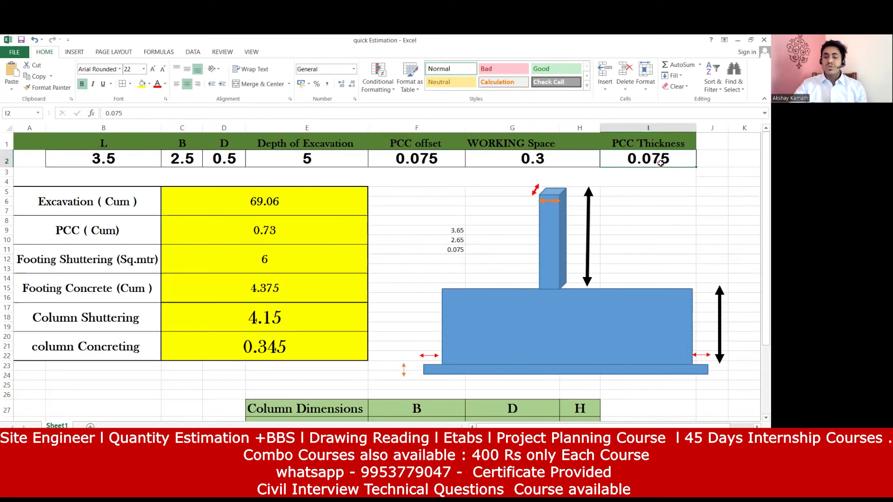
type("10.1")
key("Return")
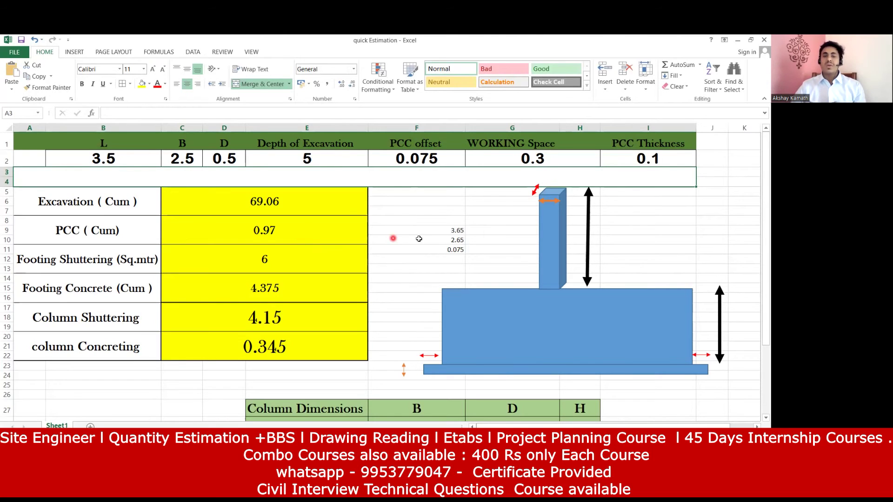
- Scroll down to the sample table and start editing F30 beside DEPTH OF EXCAVATION
scroll(436, 237, "down", 3)
scroll(436, 242, "down", 2)
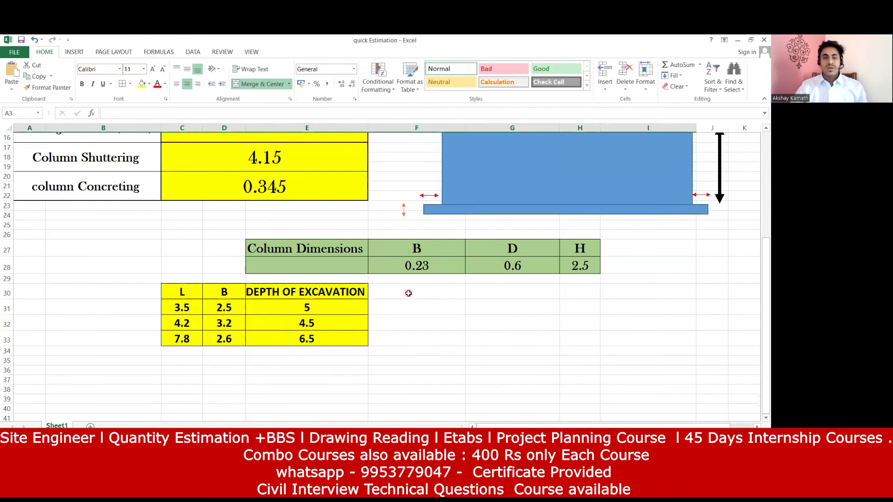
scroll(372, 328, "up", 1)
scroll(326, 333, "down", 1)
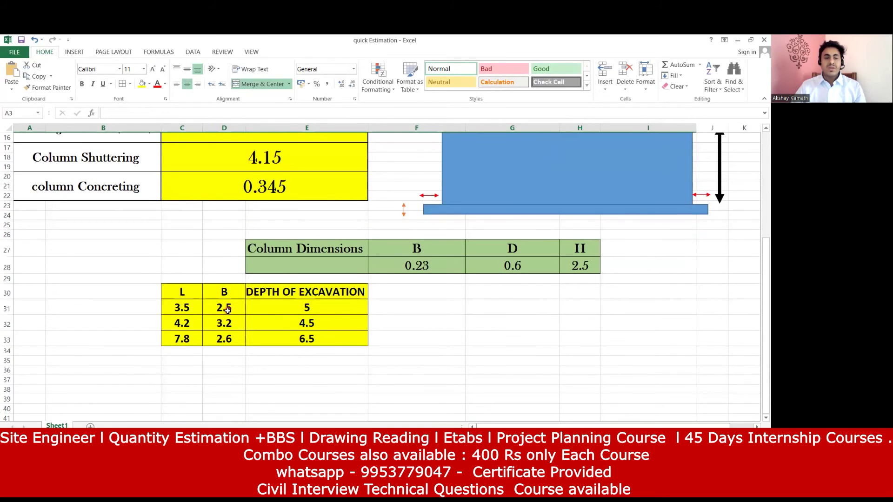
scroll(228, 310, "up", 1)
scroll(209, 307, "down", 1)
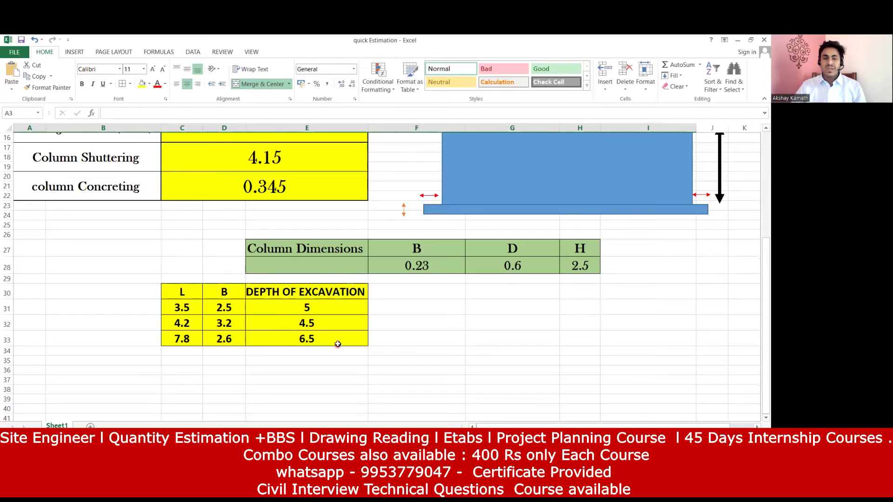
double_click(385, 292)
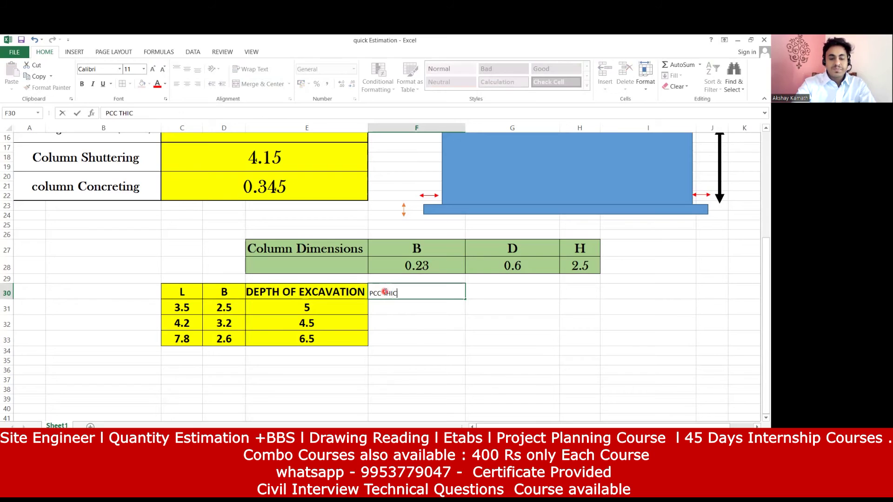
- Add the PCC THICKNESS heading in F30 and 0.1 in F31
type("PCC THICKNESS")
left_click(429, 349)
left_click(408, 309)
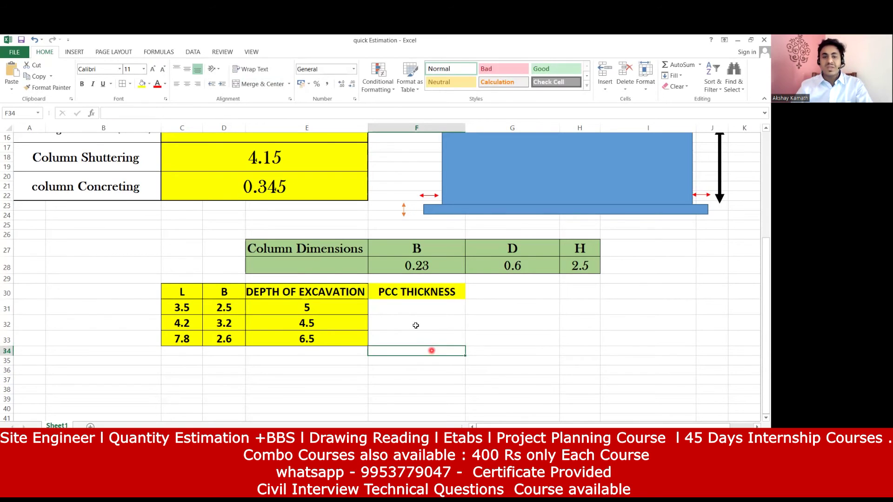
type("0.1")
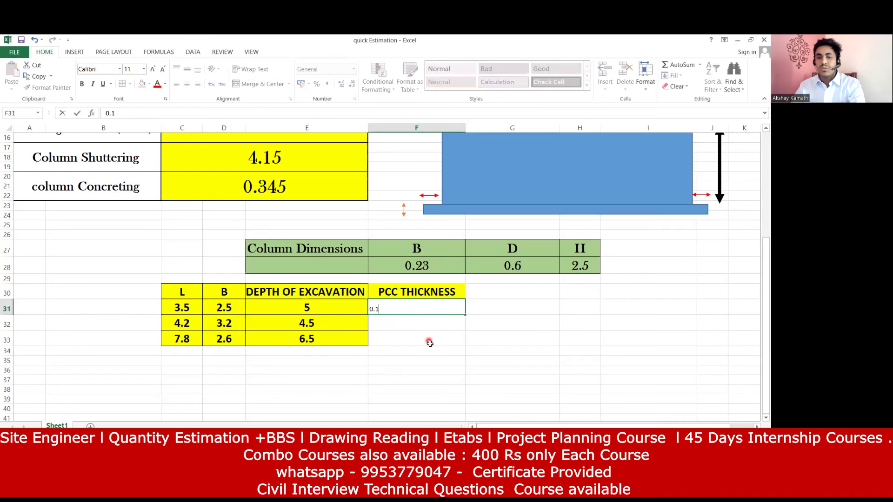
key("Return")
- Enter PCC thicknesses 0.05 in F32 and 0.2 in F33
right_click(416, 324)
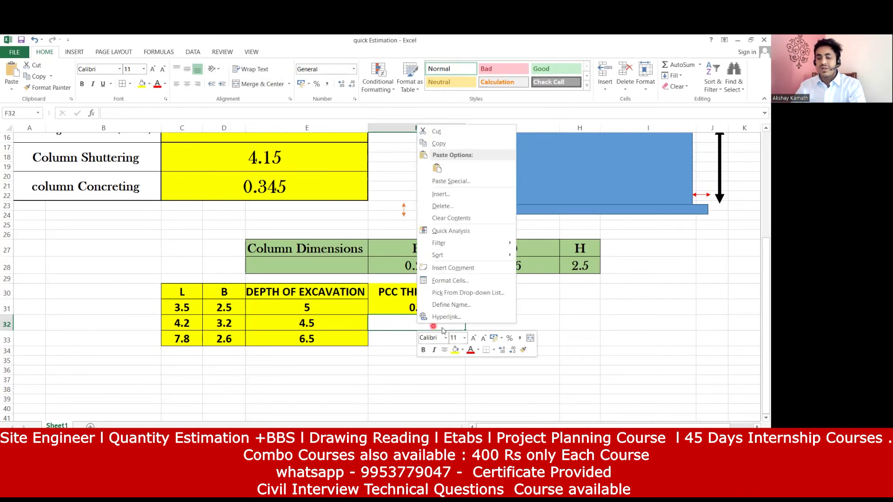
key("Escape")
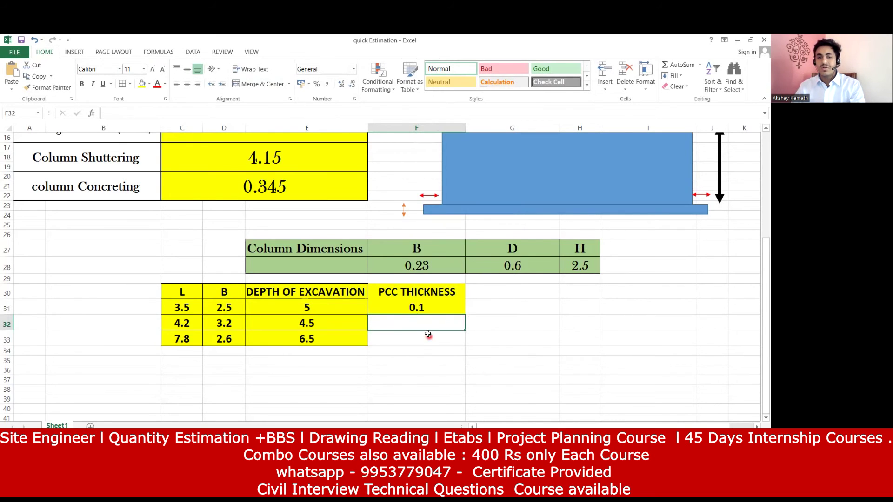
double_click(425, 324)
type("0.05")
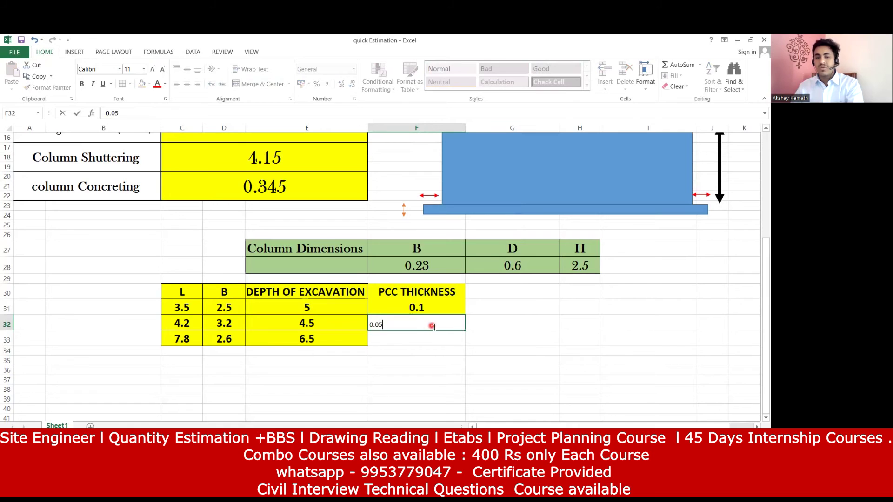
left_click(453, 358)
left_click(421, 340)
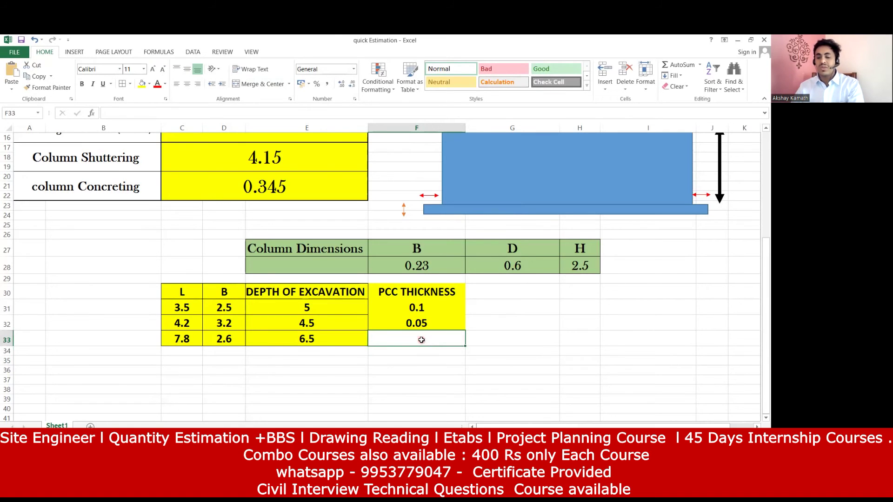
type("0.2")
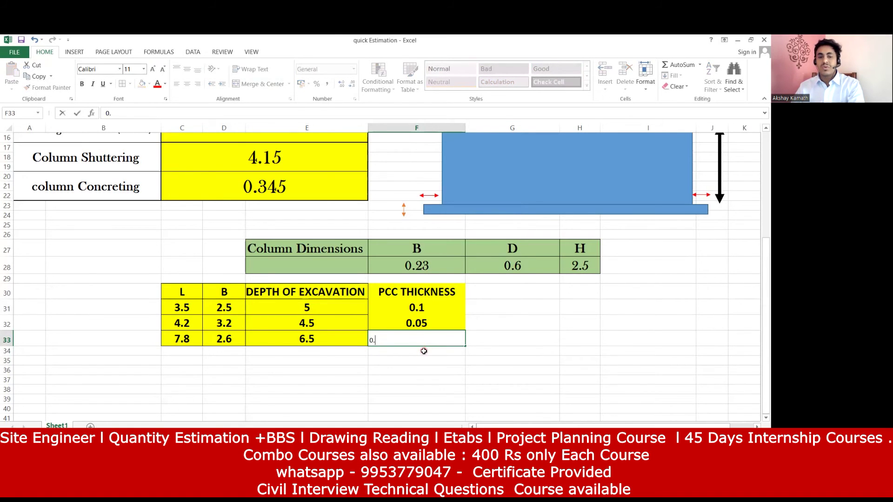
left_click(437, 383)
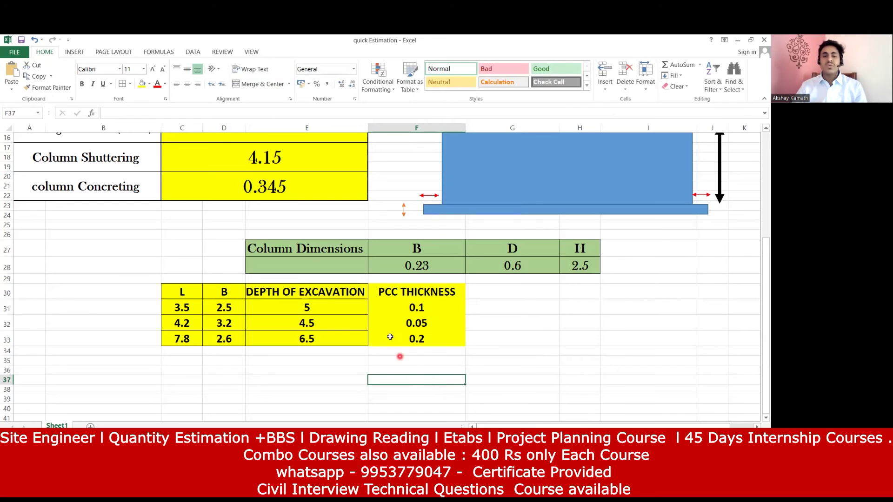
- Select the PCC THICKNESS column and the third sample row to review them
left_click_drag(403, 293, 441, 341)
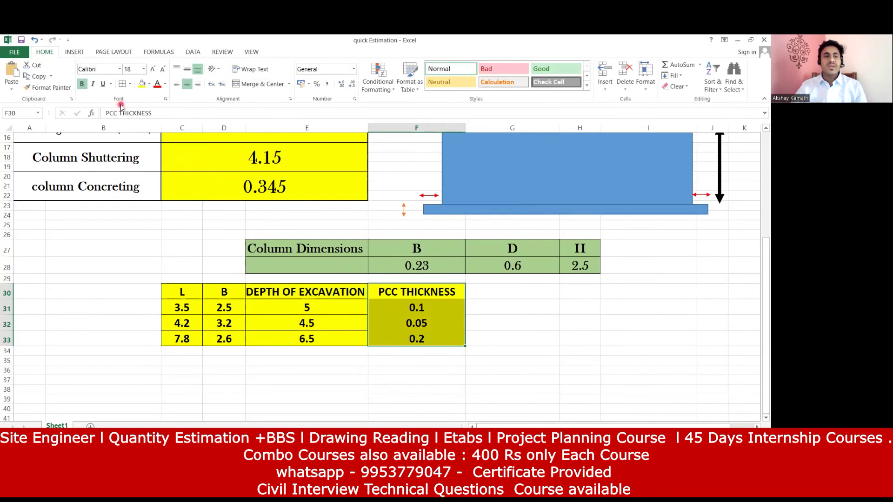
left_click(517, 370)
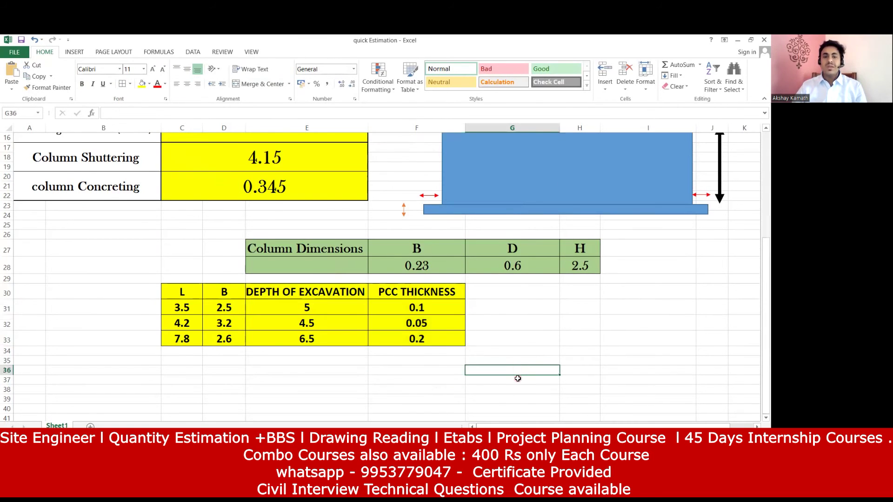
scroll(518, 379, "up", 4)
scroll(518, 385, "down", 3)
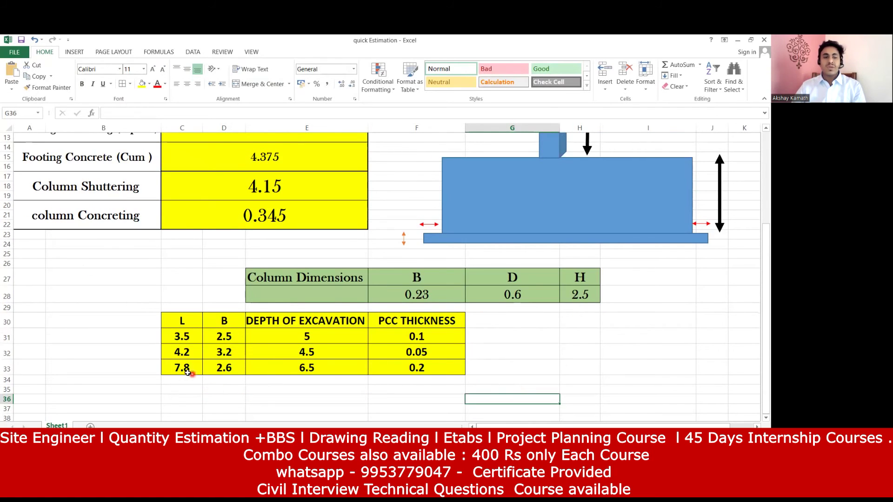
left_click_drag(178, 371, 412, 376)
left_click(389, 392)
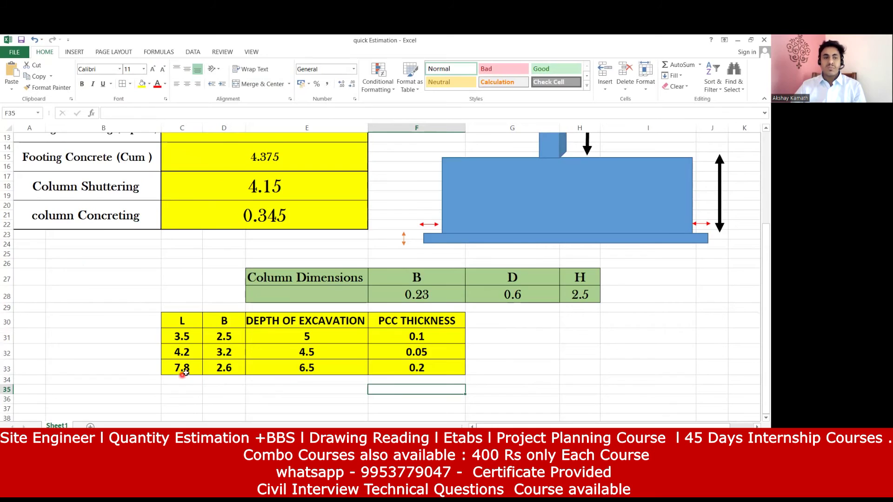
scroll(185, 372, "up", 4)
- Enter L as 7.8 in B2 and B as 2.6 in C2
left_click(135, 156)
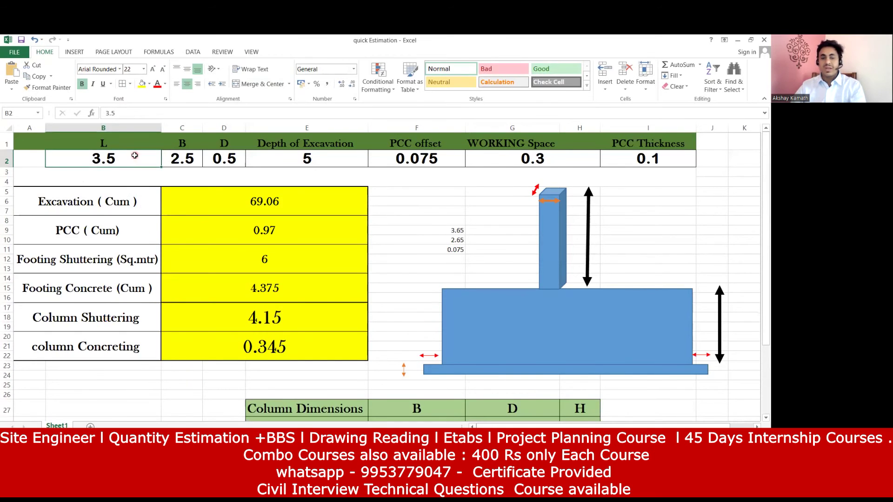
type("7.8")
left_click(112, 394)
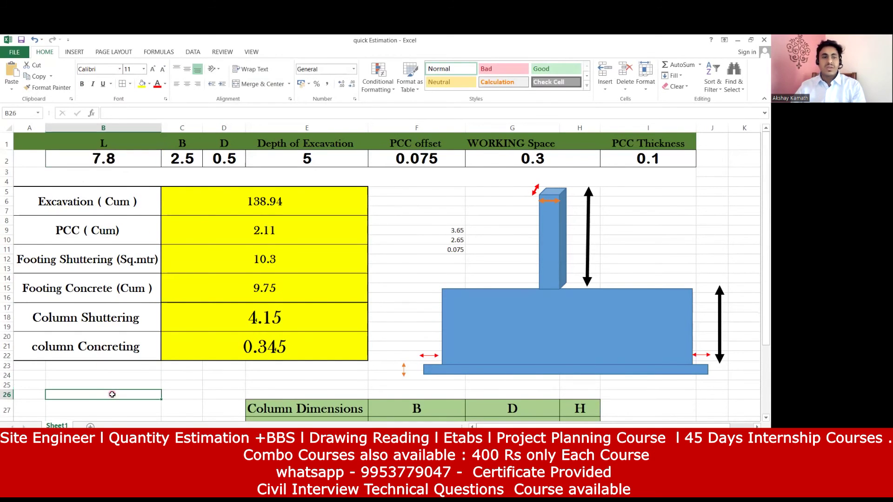
scroll(112, 394, "down", 5)
scroll(238, 339, "up", 5)
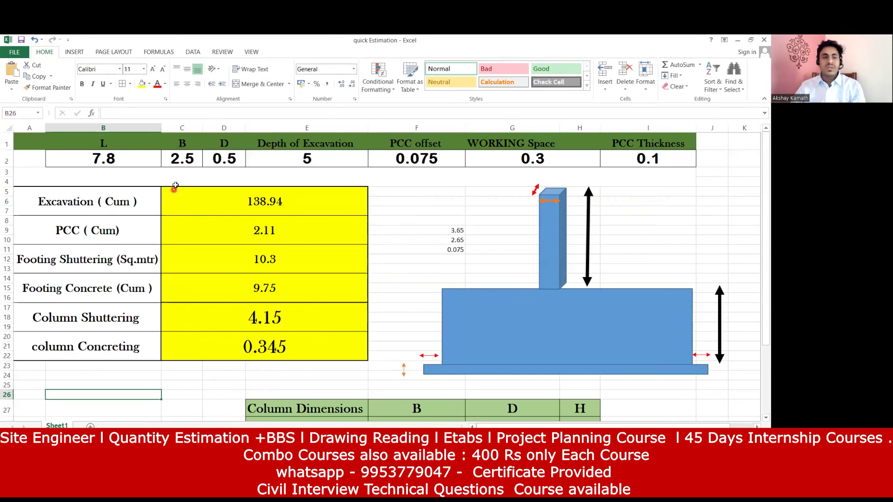
left_click(182, 159)
type("2.6")
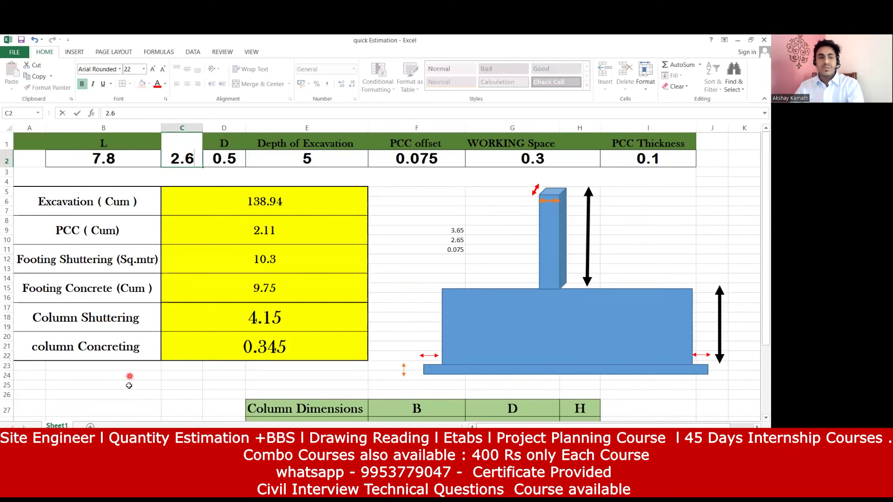
left_click(130, 393)
- Set depth to 6.5 and PCC thickness to 0.2, giving excavation 186.18 and PCC 4.37
scroll(129, 393, "down", 4)
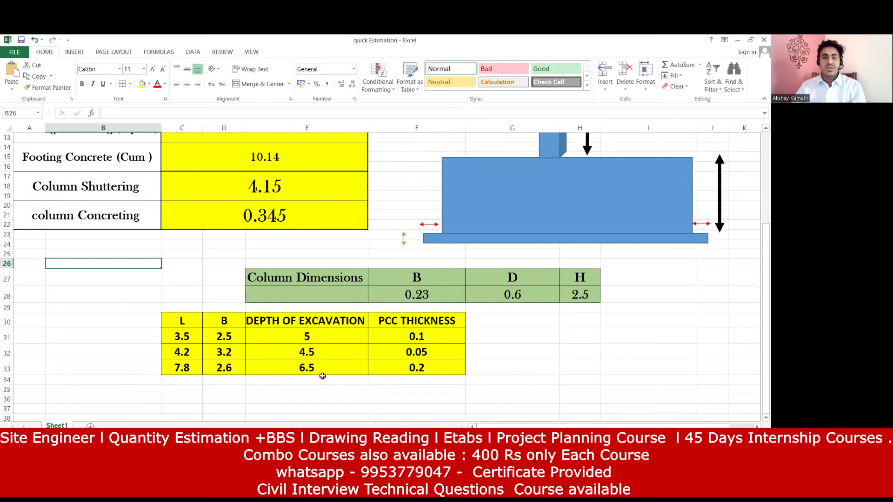
scroll(323, 376, "up", 4)
left_click(319, 157)
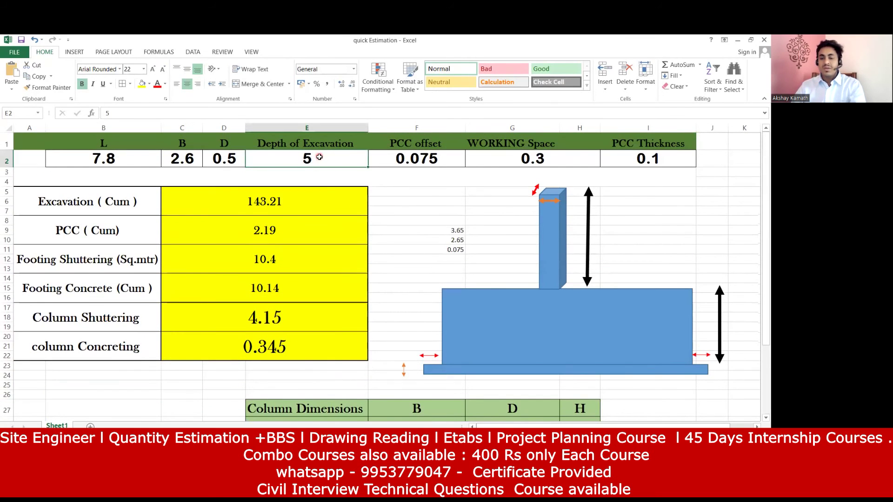
type("6.5")
left_click(404, 219)
scroll(406, 246, "down", 3)
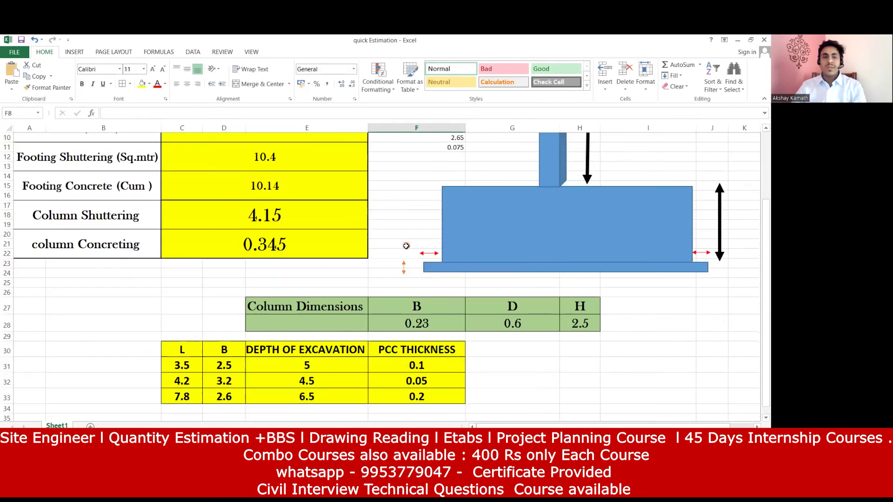
scroll(406, 246, "down", 2)
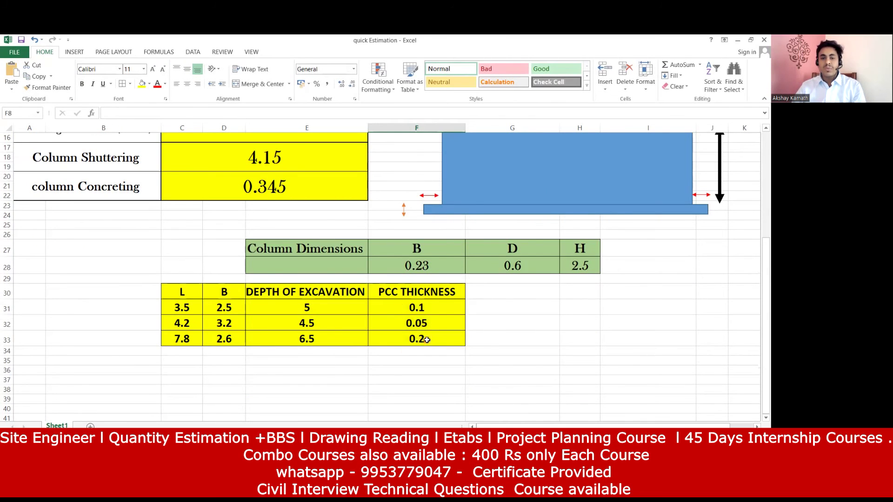
scroll(427, 340, "up", 5)
left_click(656, 156)
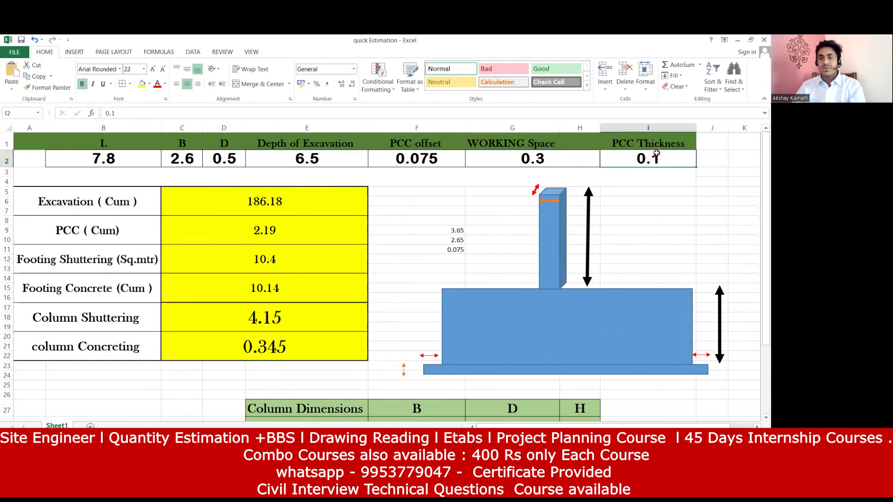
type("0.2")
key("Return")
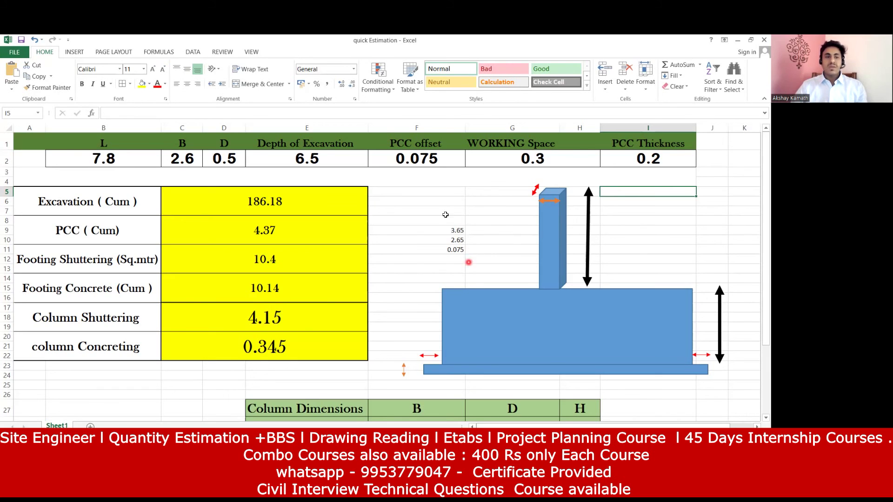
left_click_drag(140, 222, 259, 240)
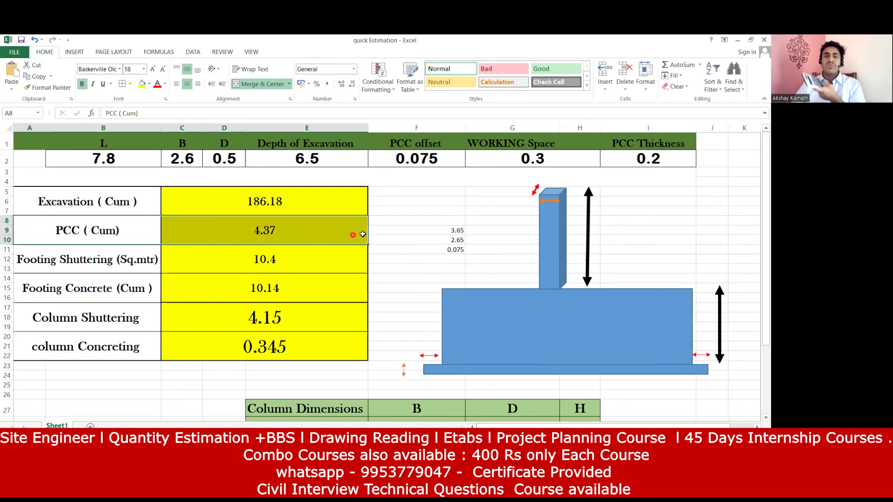
left_click(387, 221)
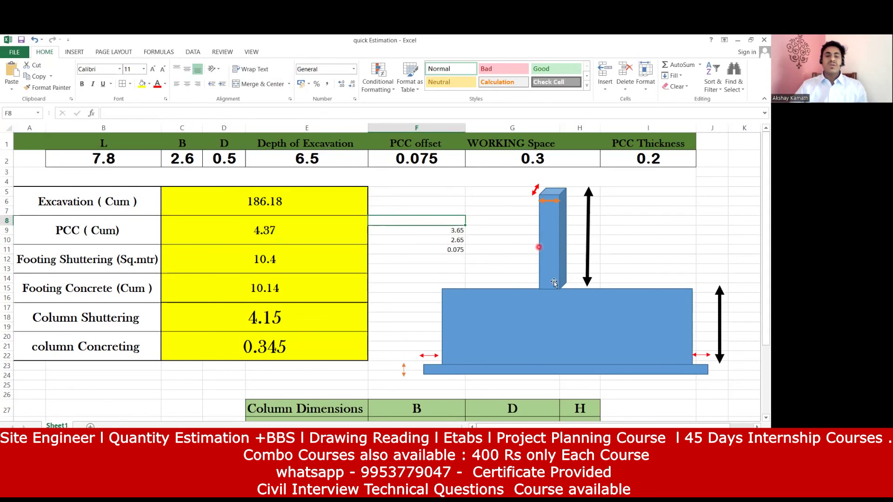
scroll(554, 283, "down", 5)
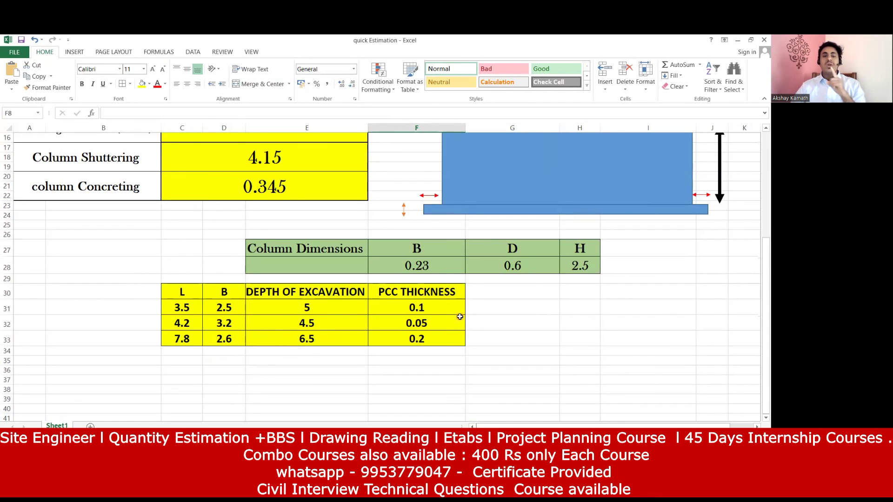
scroll(466, 328, "up", 2)
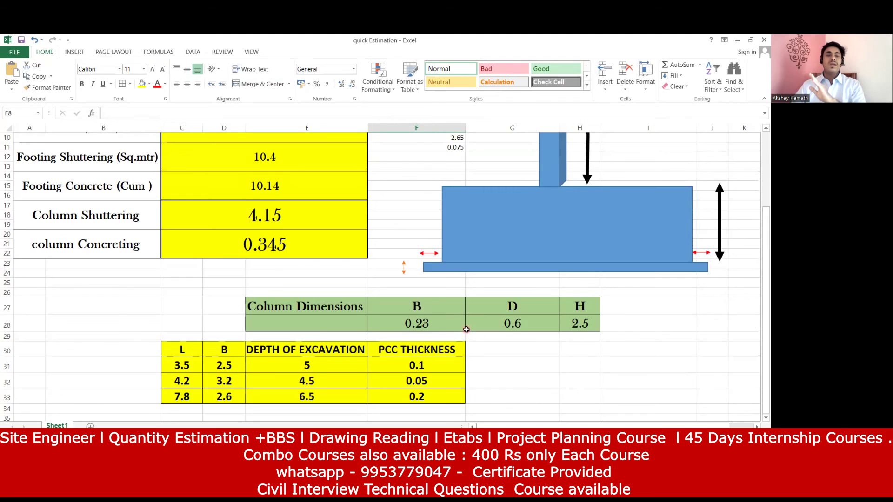
scroll(466, 329, "up", 3)
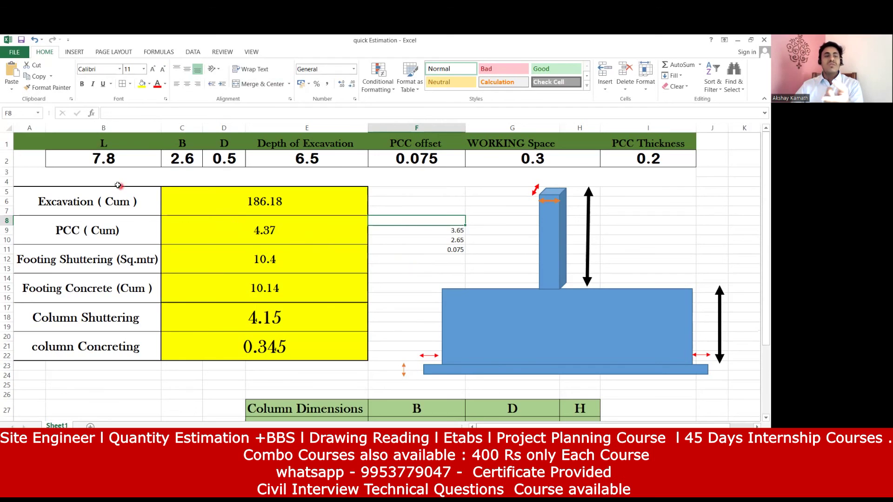
scroll(219, 302, "down", 4)
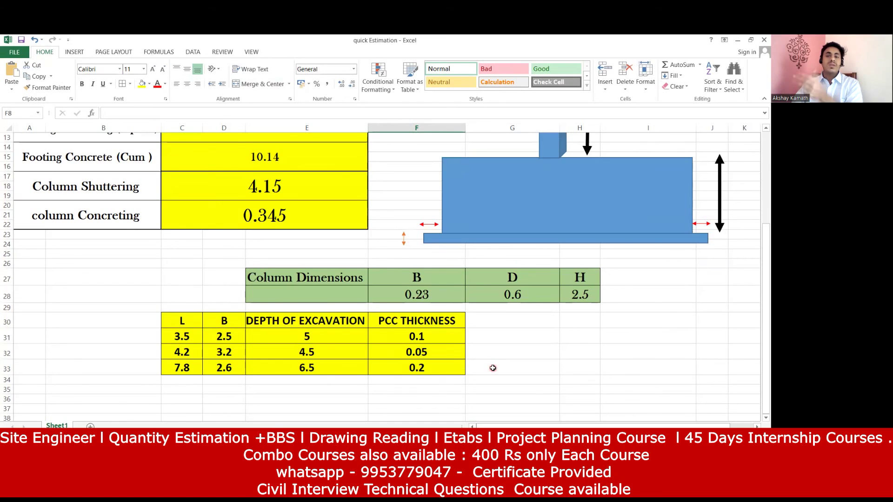
scroll(500, 376, "up", 3)
scroll(481, 376, "up", 1)
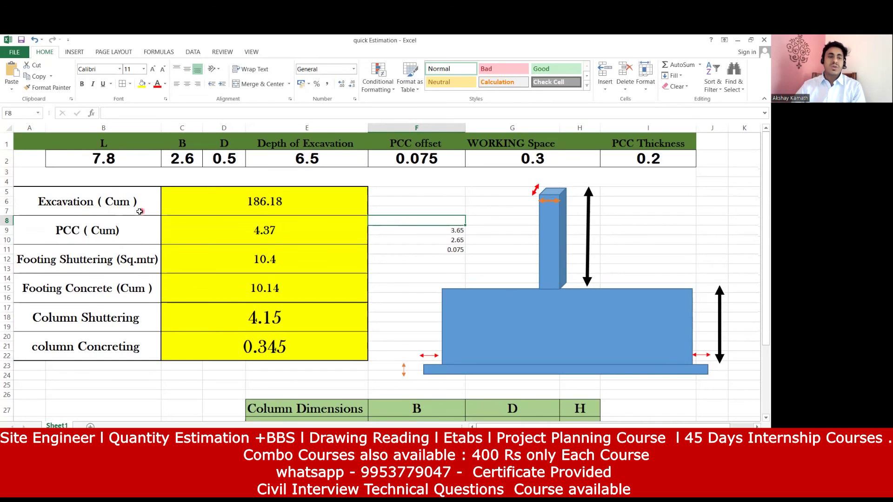
left_click(424, 276)
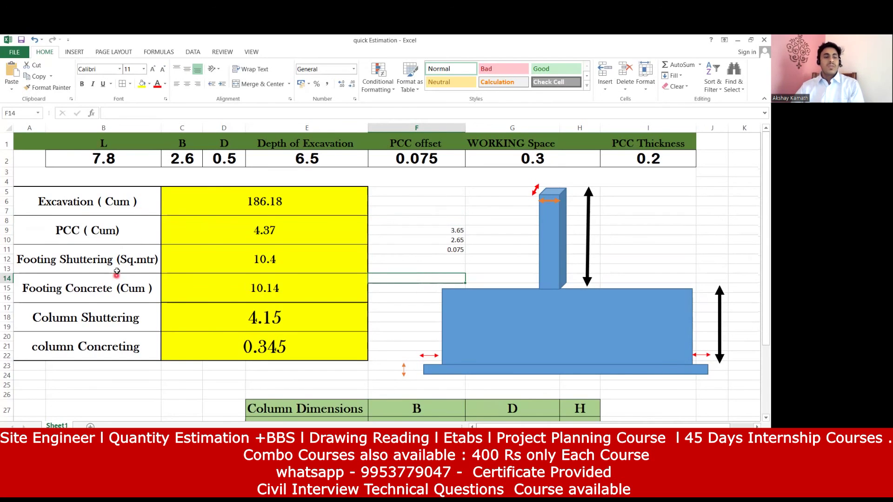